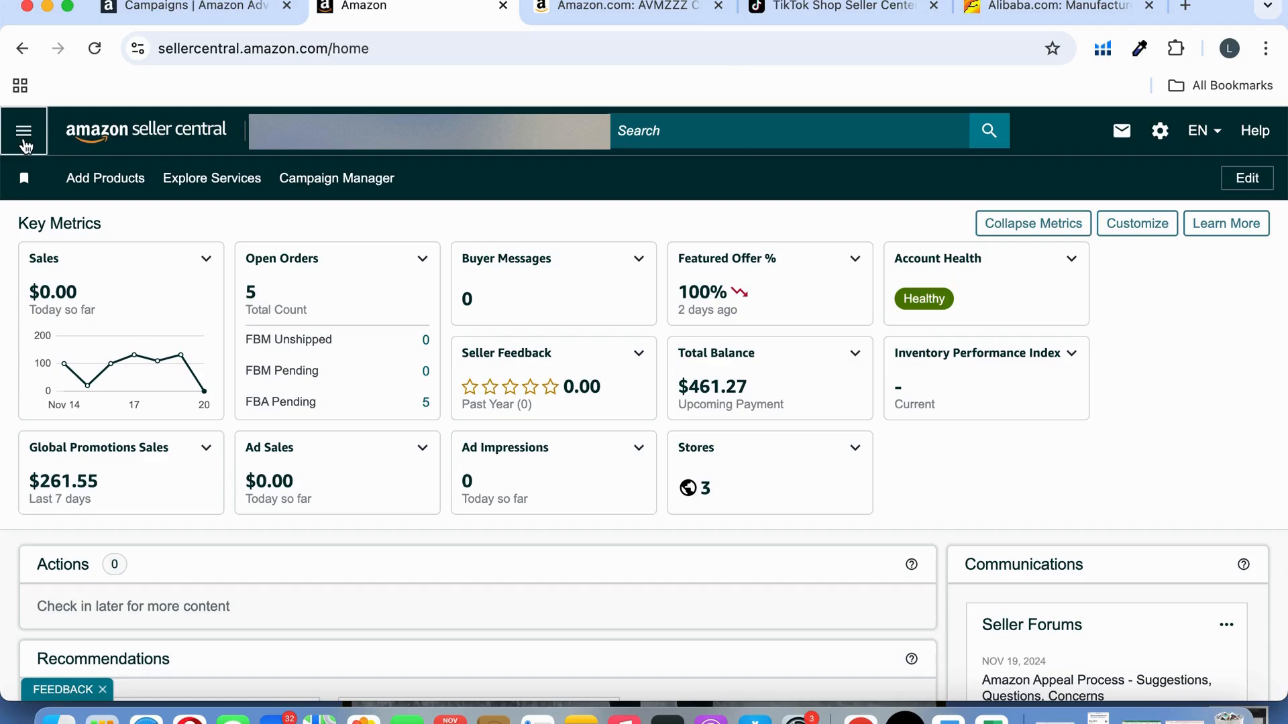
Open the Prime Exclusive Discounts page from the Advertising section of Seller Central
{"action": "left_click", "coordinate": [24, 139]}
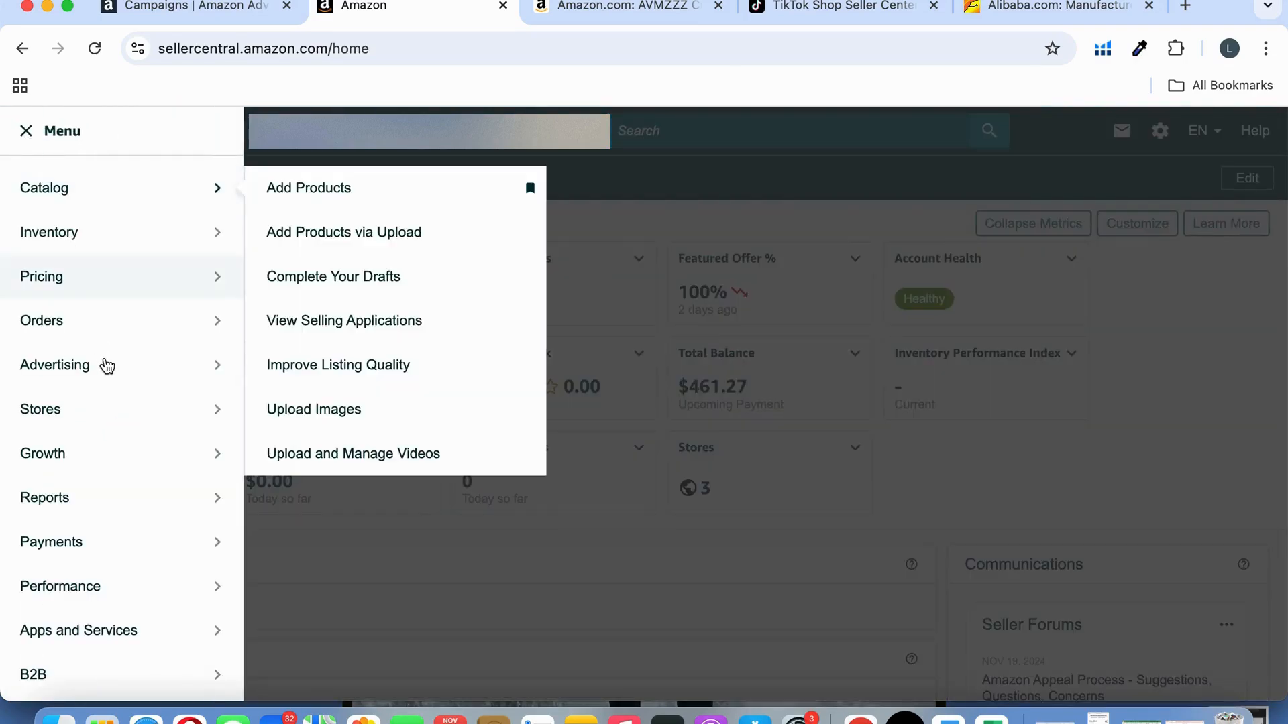
{"action": "mouse_move", "coordinate": [106, 365]}
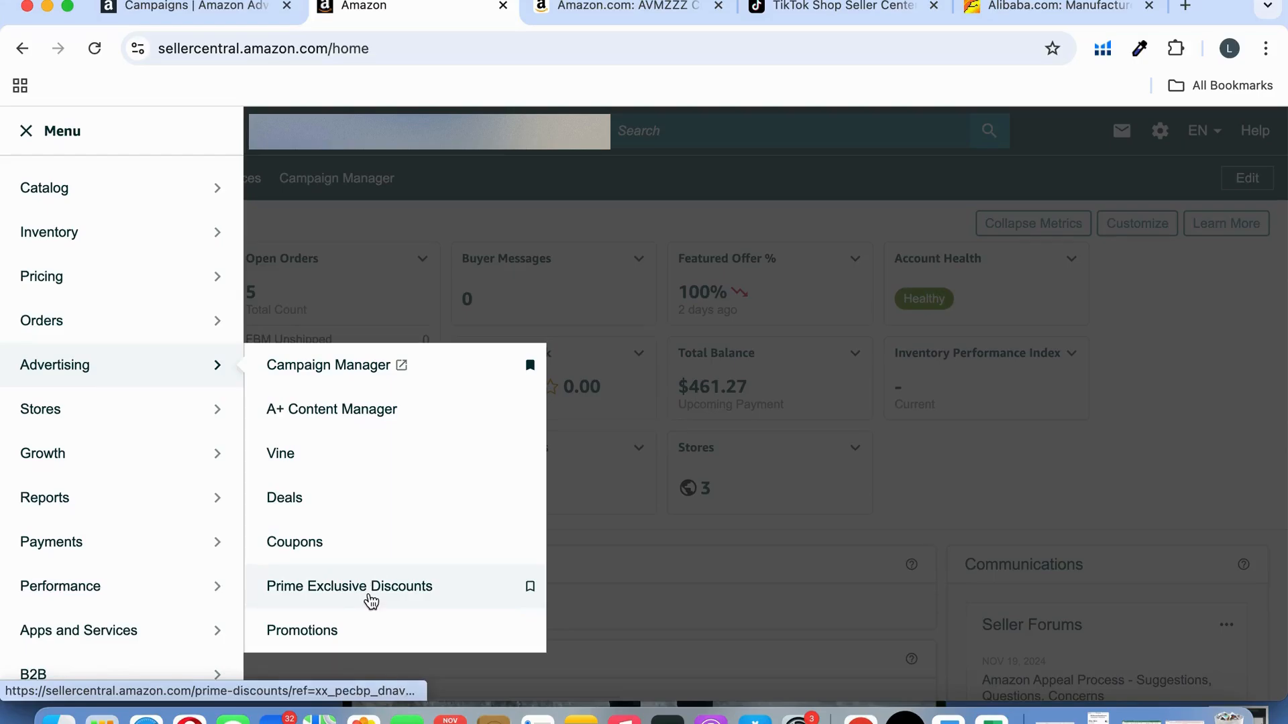
{"action": "left_click", "coordinate": [371, 599]}
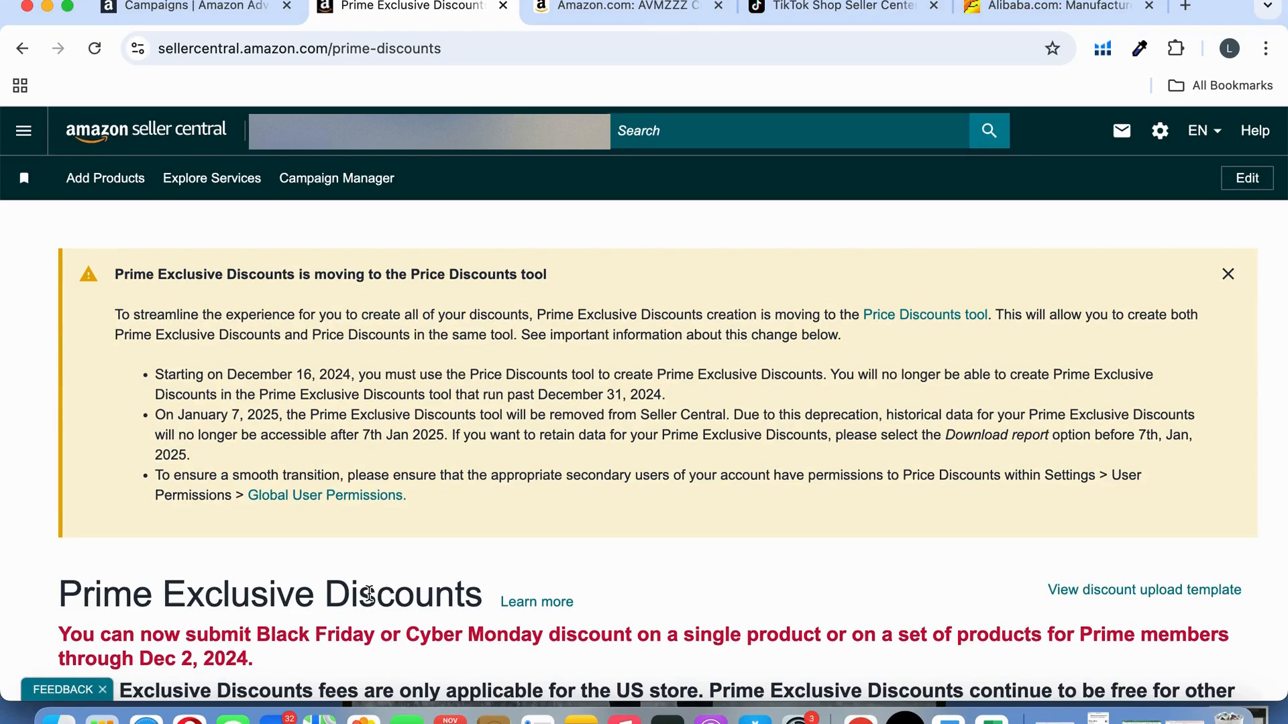
Review the existing Prime Exclusive Discounts and start creating a new discount
{"action": "scroll", "coordinate": [368, 593], "scroll_direction": "down", "scroll_amount": 5}
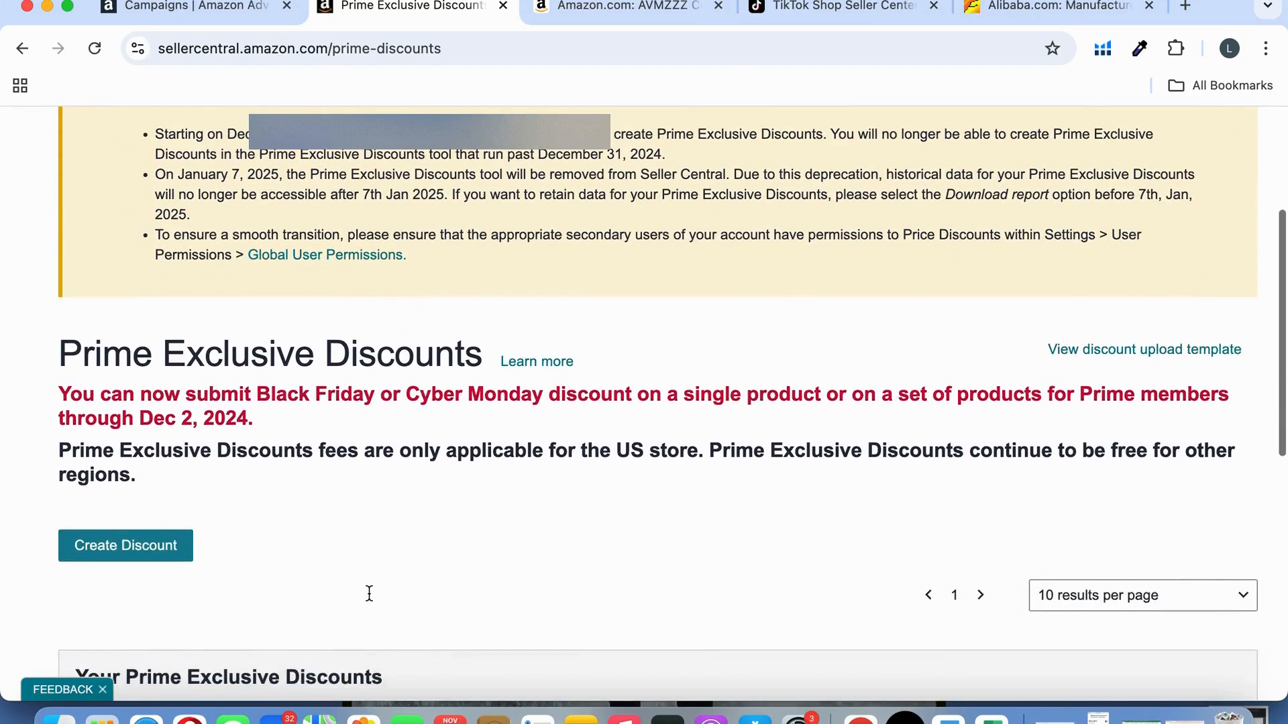
{"action": "scroll", "coordinate": [368, 593], "scroll_direction": "down", "scroll_amount": 4}
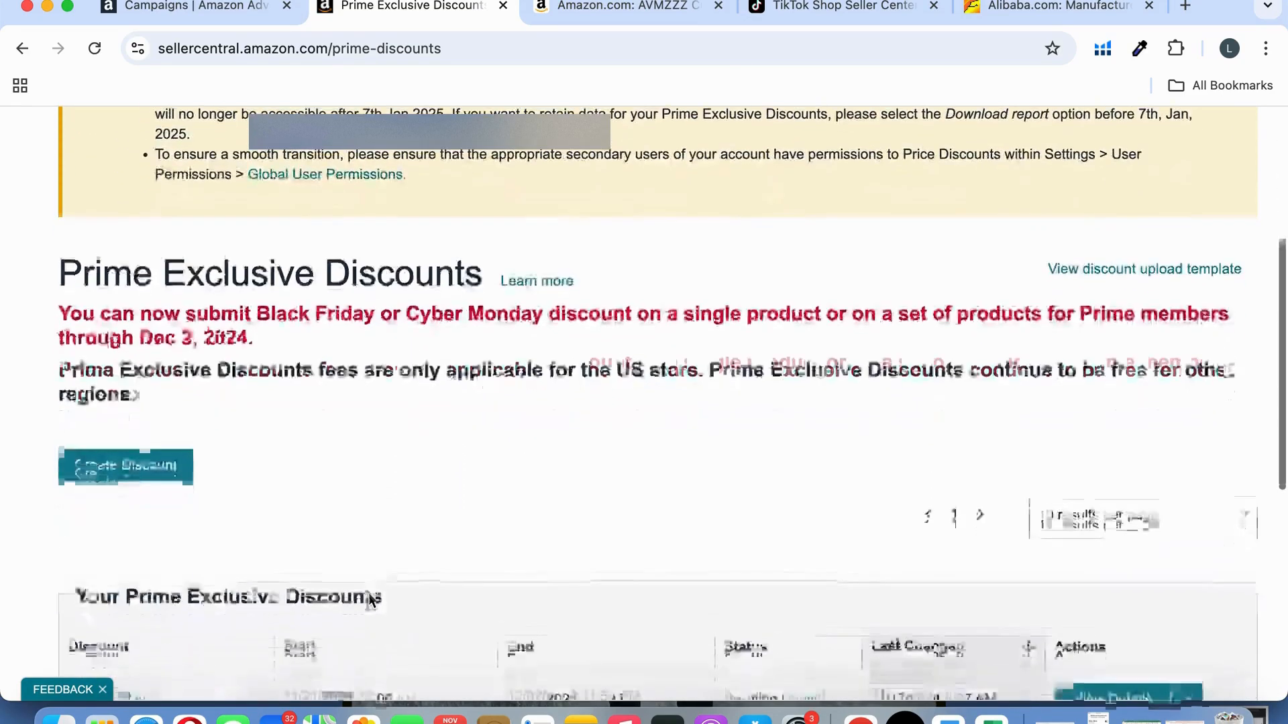
{"action": "scroll", "coordinate": [368, 593], "scroll_direction": "up", "scroll_amount": 3}
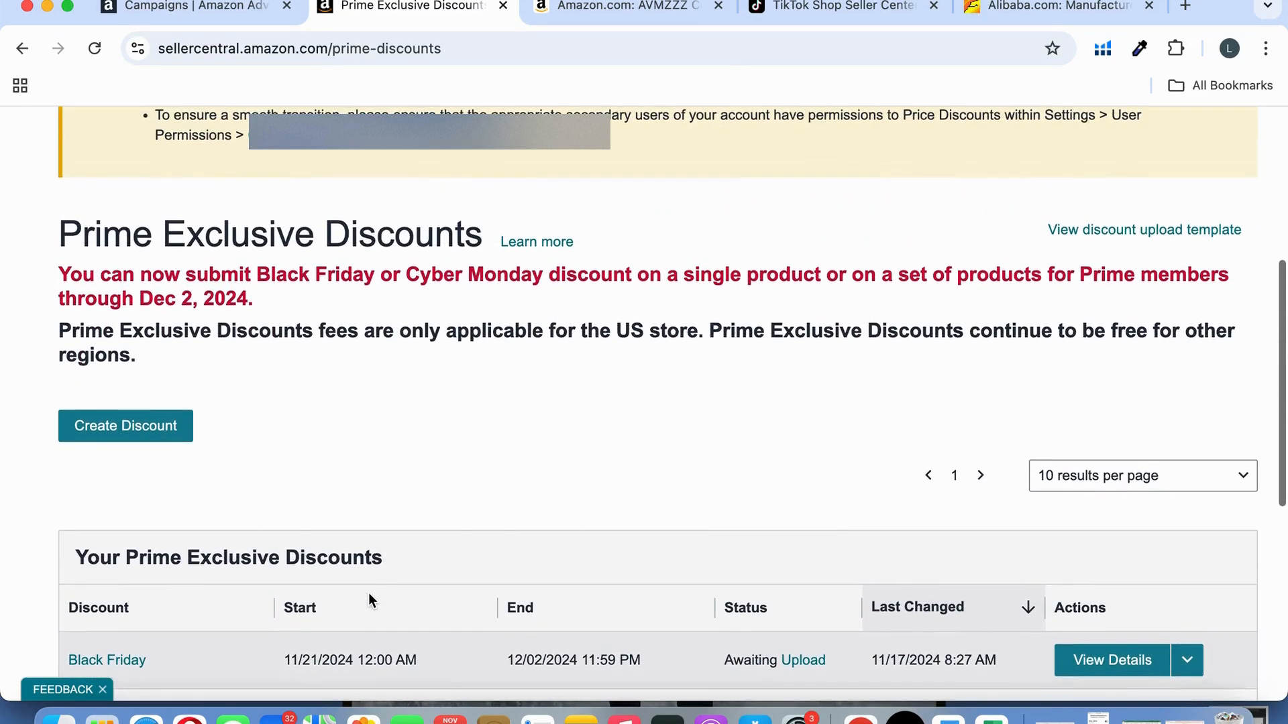
{"action": "scroll", "coordinate": [288, 593], "scroll_direction": "down", "scroll_amount": 4}
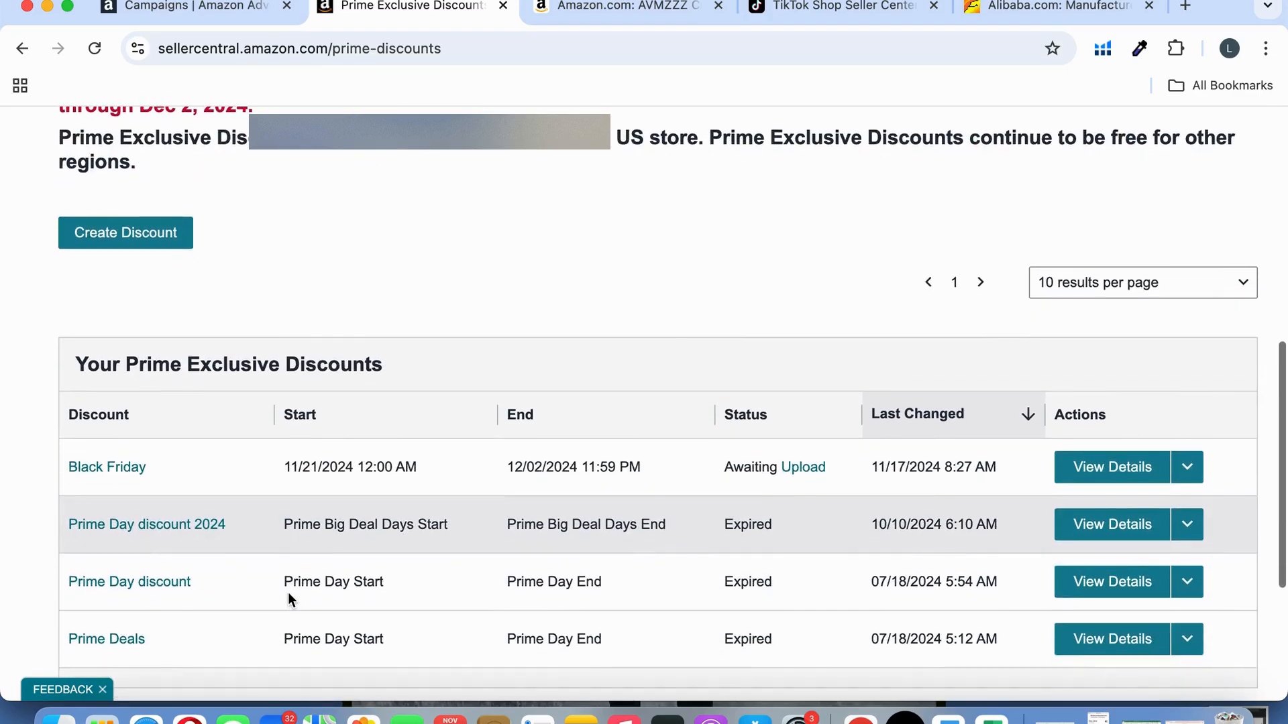
{"action": "scroll", "coordinate": [288, 592], "scroll_direction": "up", "scroll_amount": 1}
{"action": "scroll", "coordinate": [263, 565], "scroll_direction": "up", "scroll_amount": 3}
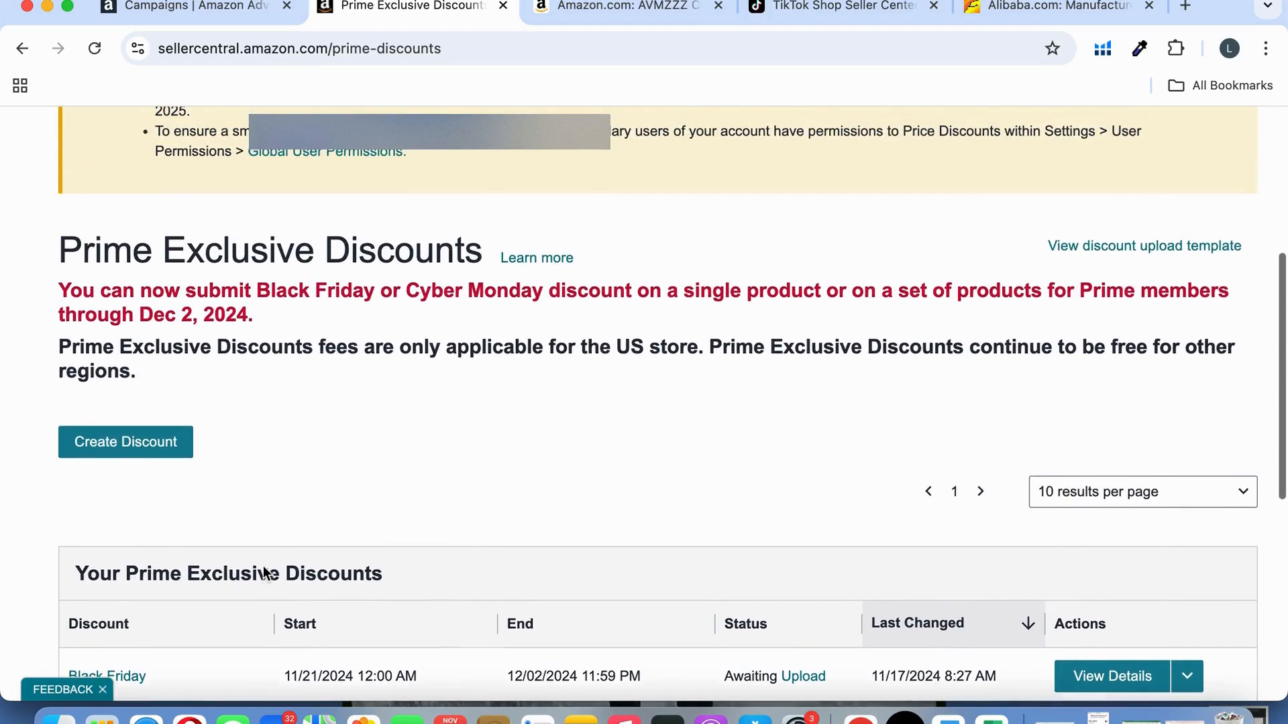
{"action": "scroll", "coordinate": [263, 566], "scroll_direction": "down", "scroll_amount": 1}
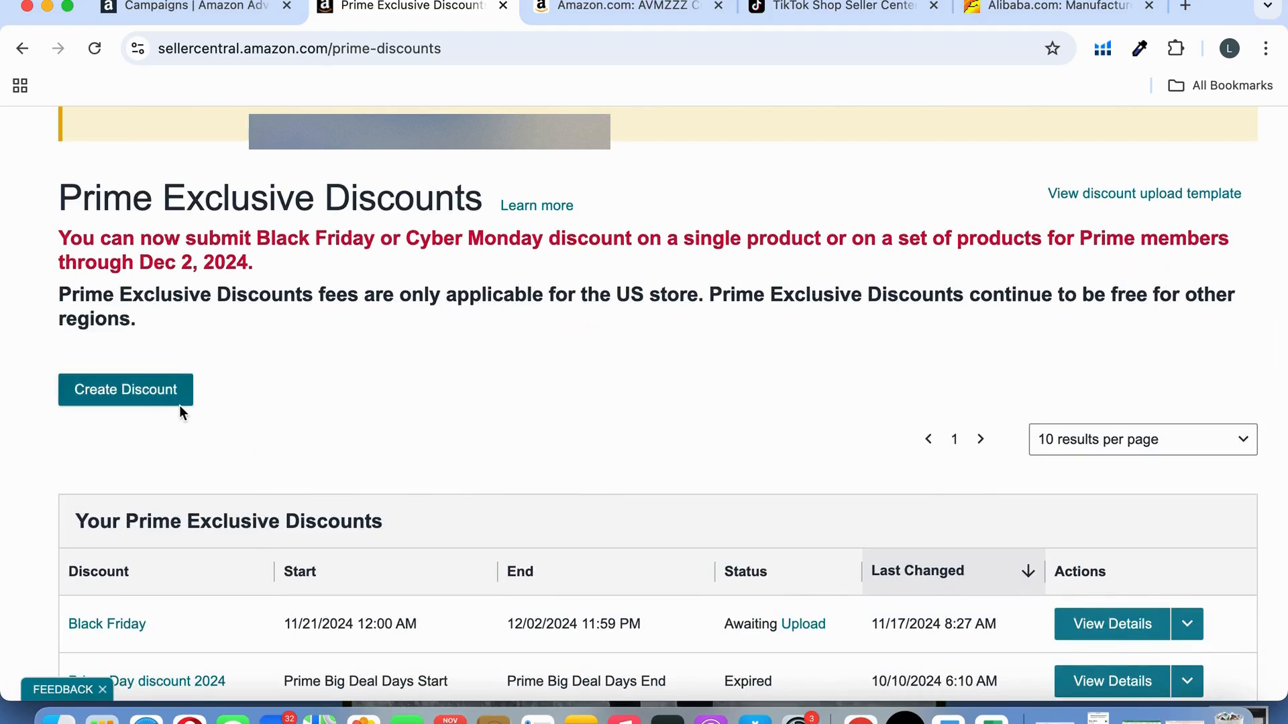
{"action": "left_click", "coordinate": [147, 405]}
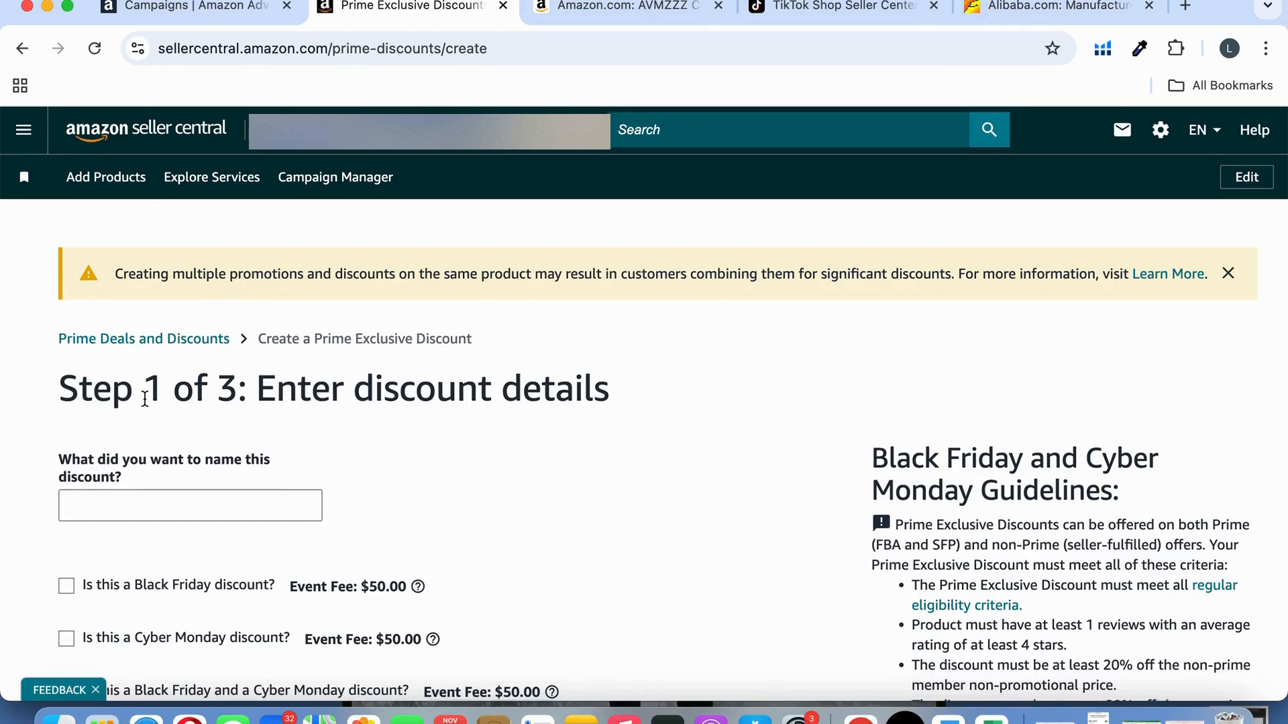
Name the discount "Black Friday and Cyber Monday Discount", reusing the wording from the guidelines heading
{"action": "scroll", "coordinate": [145, 398], "scroll_direction": "down", "scroll_amount": 3}
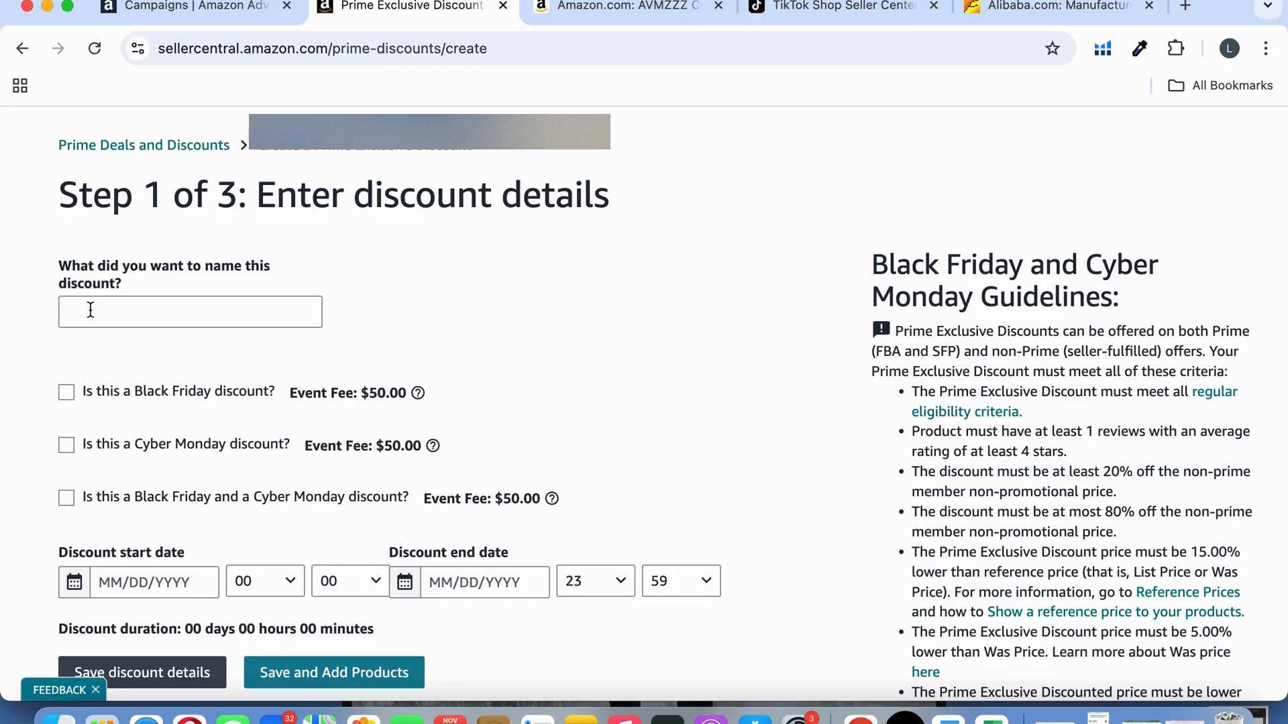
{"action": "left_click_drag", "start_coordinate": [874, 261], "coordinate": [973, 306]}
{"action": "key", "text": "super+c"}
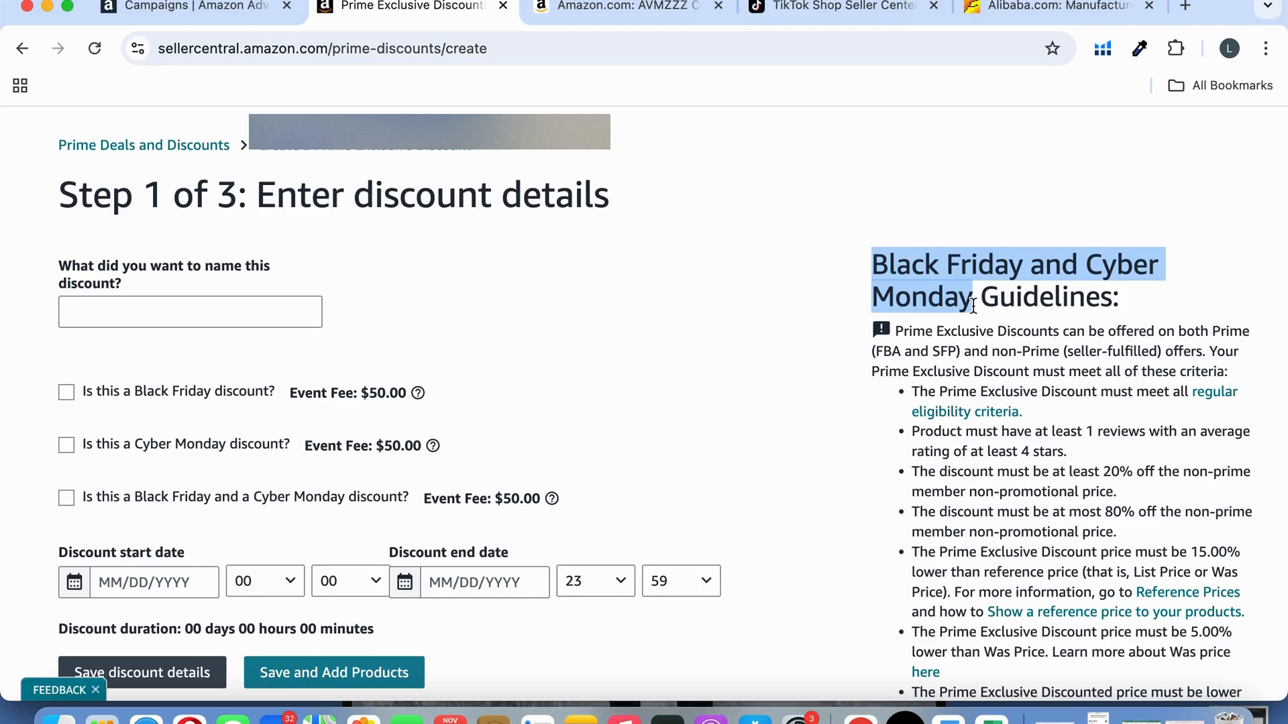
{"action": "left_click", "coordinate": [220, 318]}
{"action": "key", "text": "super+v"}
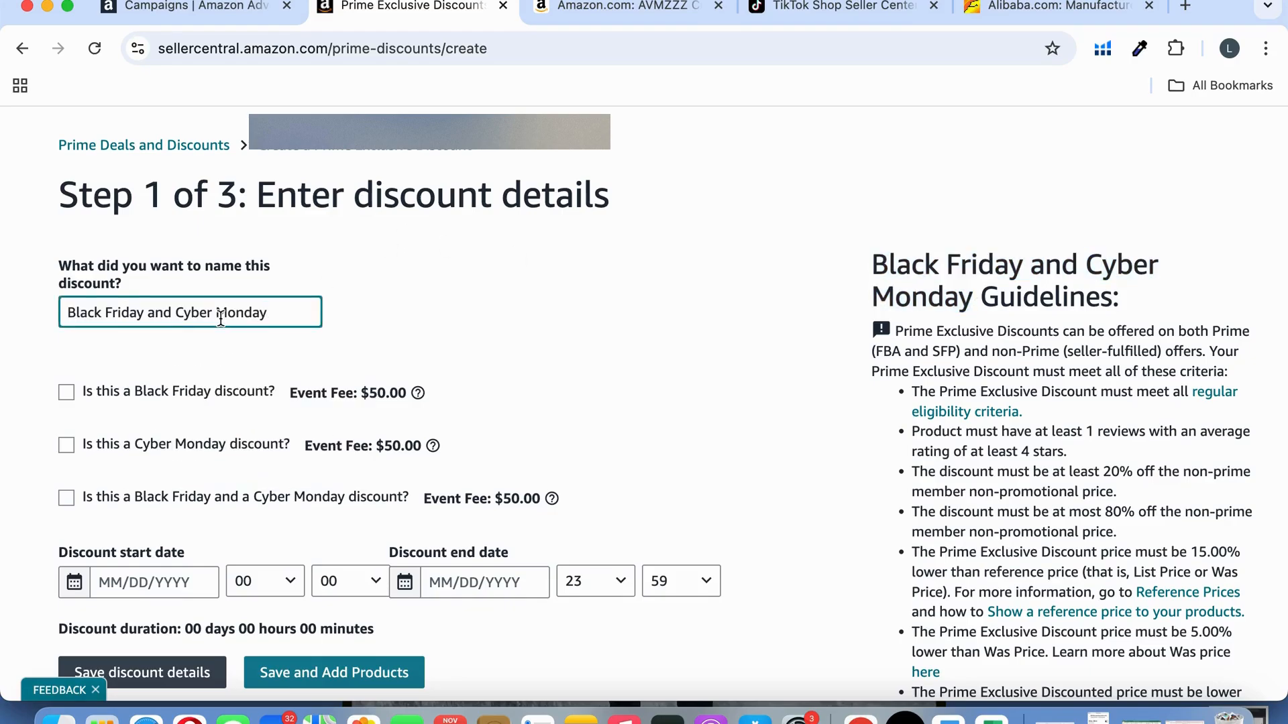
{"action": "type", "text": "Discount"}
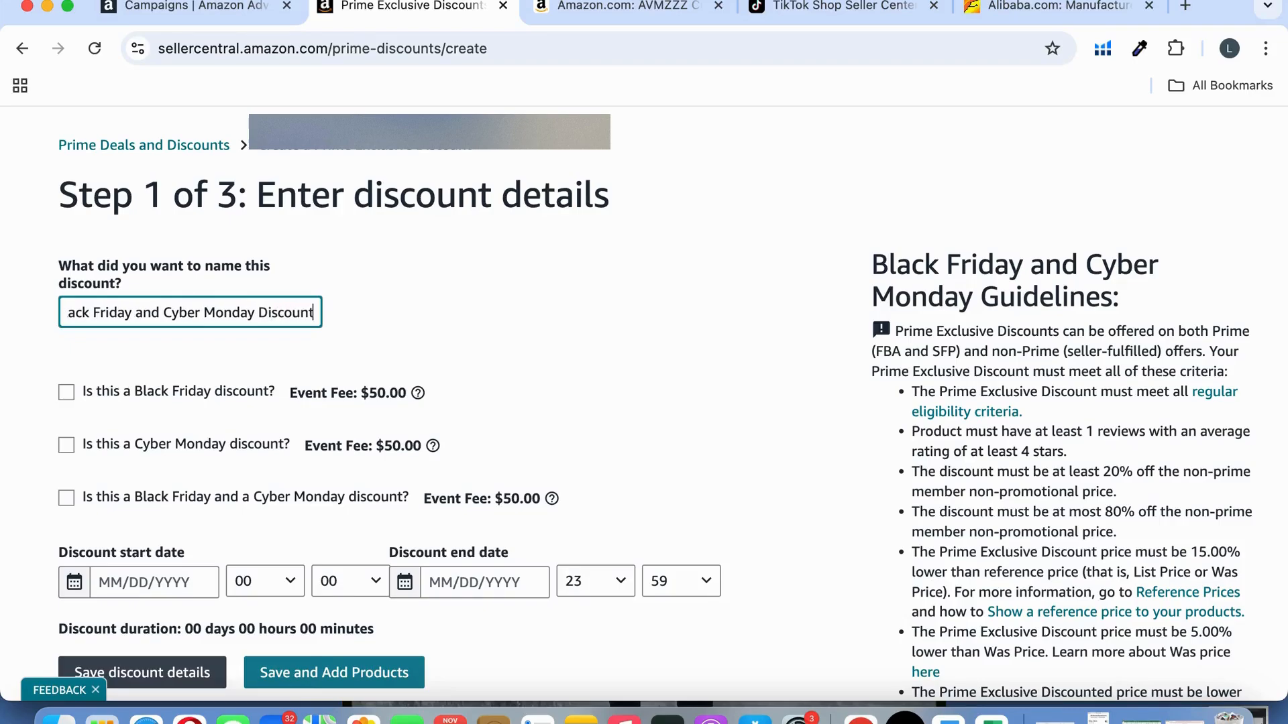
Try marking the discount as a combined Black Friday and Cyber Monday discount, and clear that option again
{"action": "scroll", "coordinate": [216, 436], "scroll_direction": "down", "scroll_amount": 2}
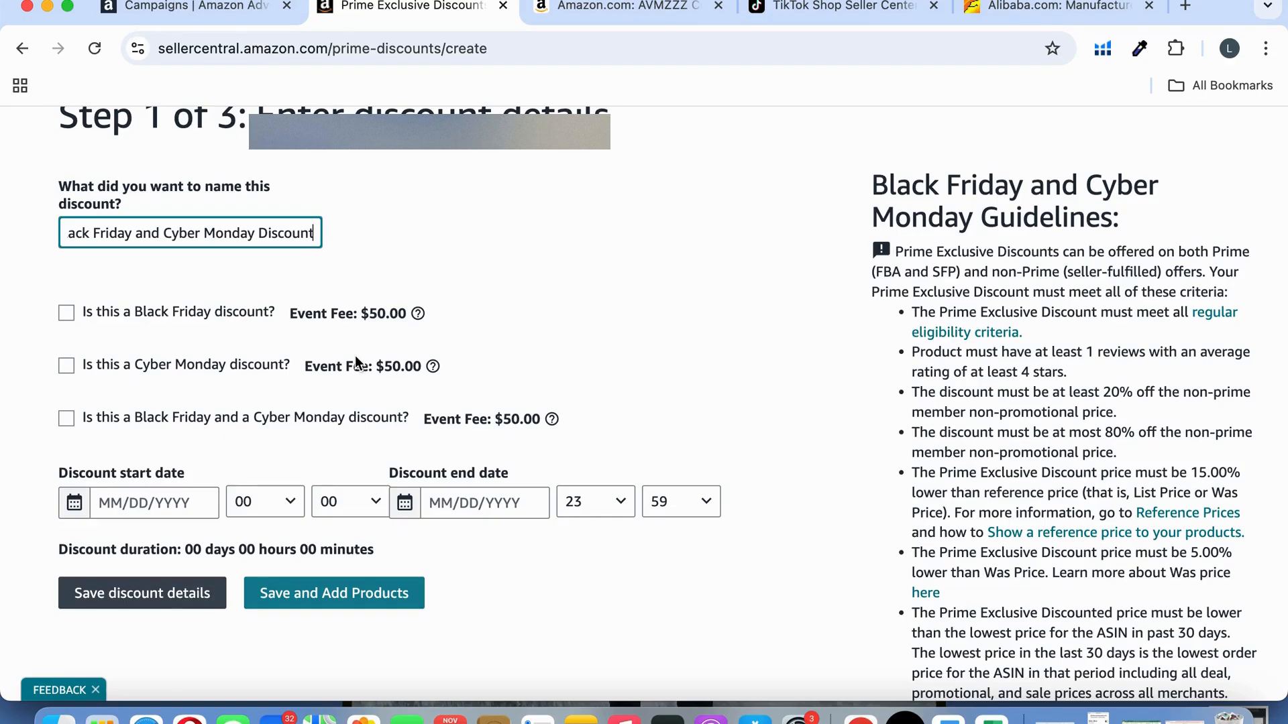
{"action": "left_click", "coordinate": [67, 419]}
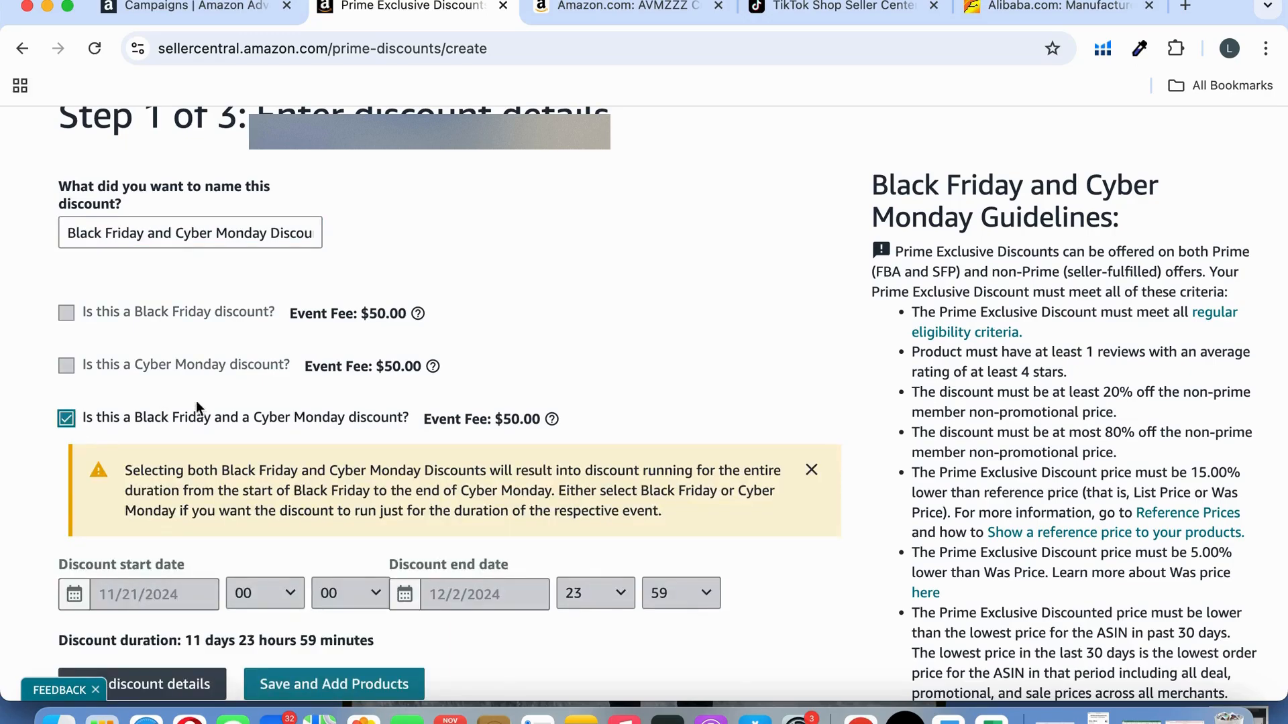
{"action": "scroll", "coordinate": [391, 611], "scroll_direction": "down", "scroll_amount": 2}
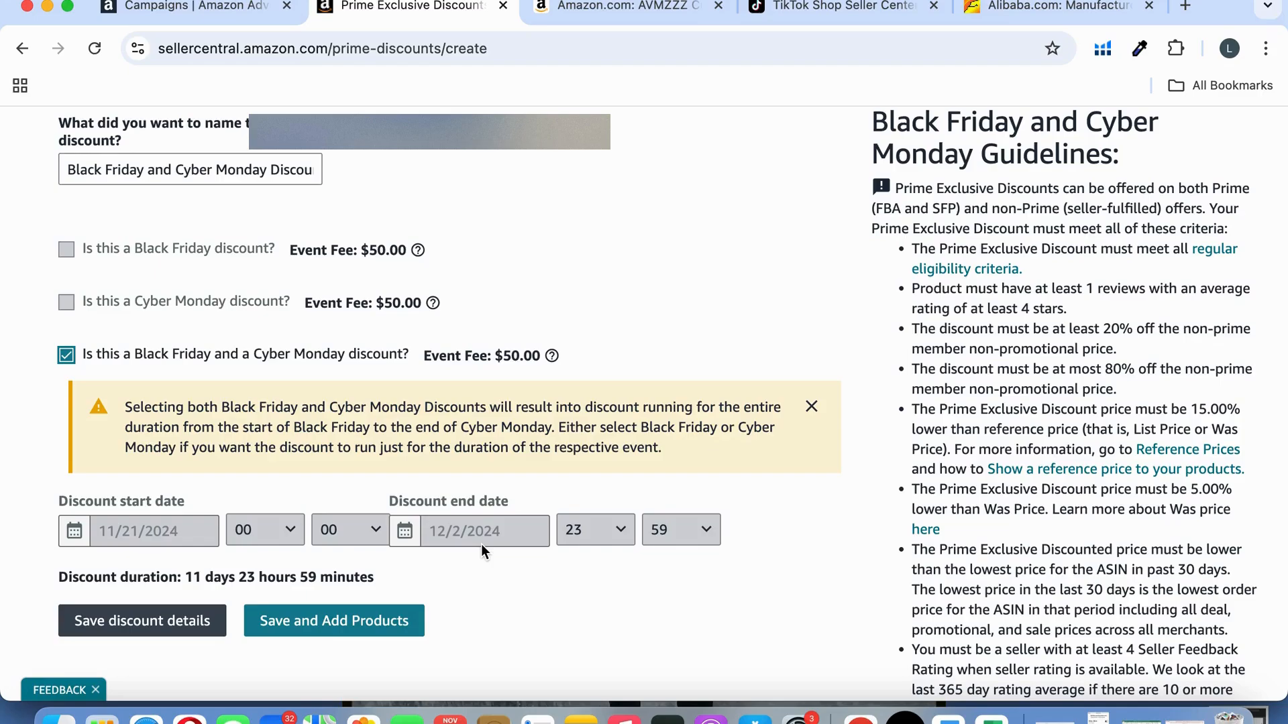
{"action": "left_click", "coordinate": [66, 249]}
{"action": "left_click", "coordinate": [66, 355]}
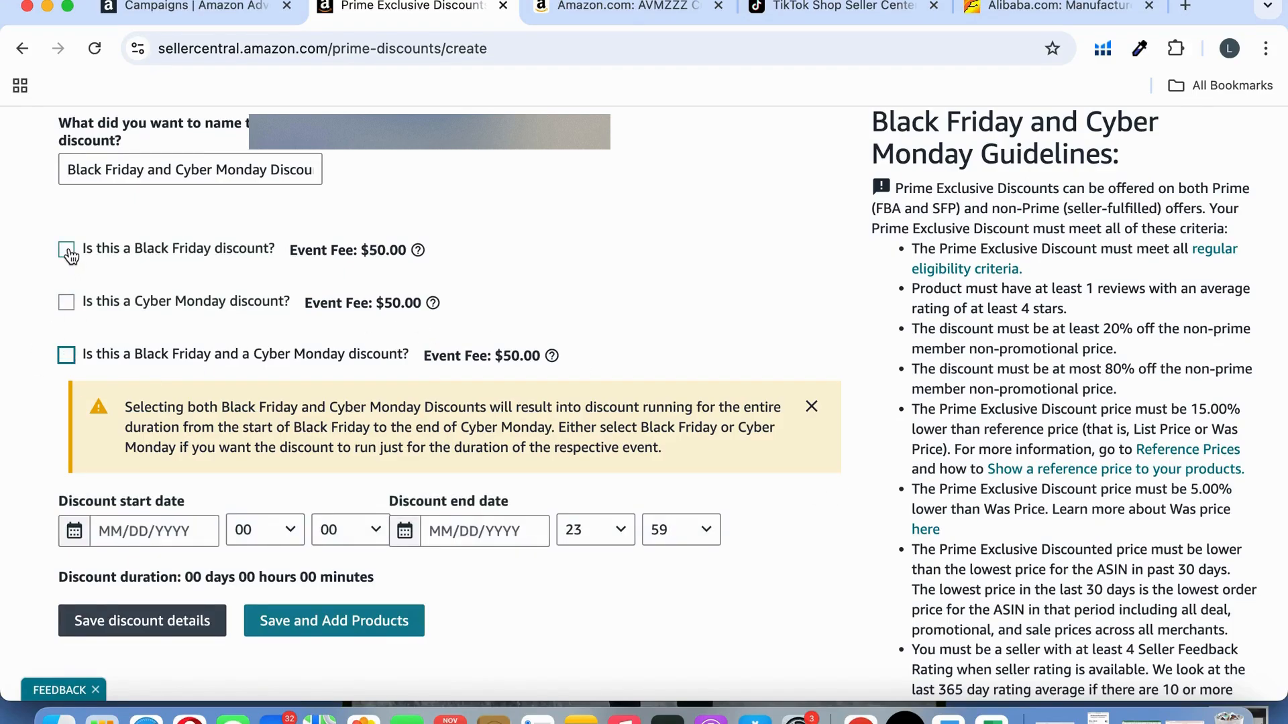
Try the Black Friday option on its own, and replace it with the Cyber Monday option
{"action": "left_click", "coordinate": [66, 250]}
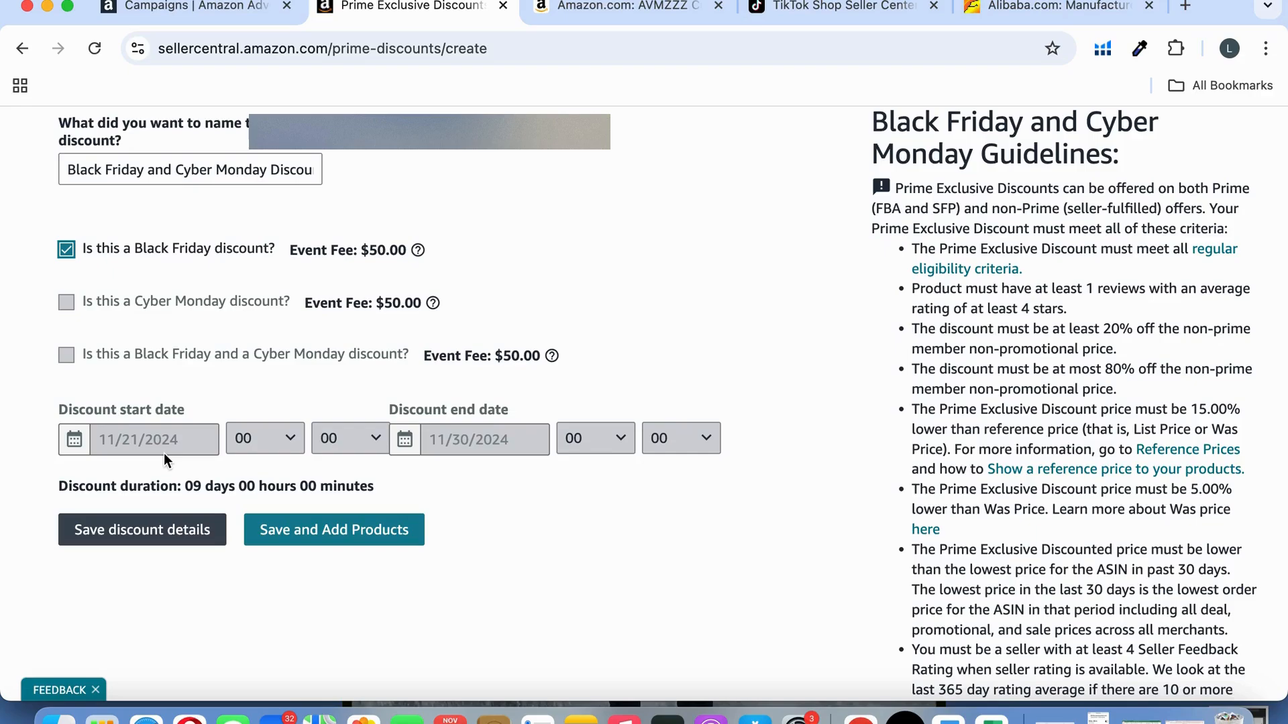
{"action": "left_click", "coordinate": [66, 249]}
{"action": "left_click", "coordinate": [66, 303]}
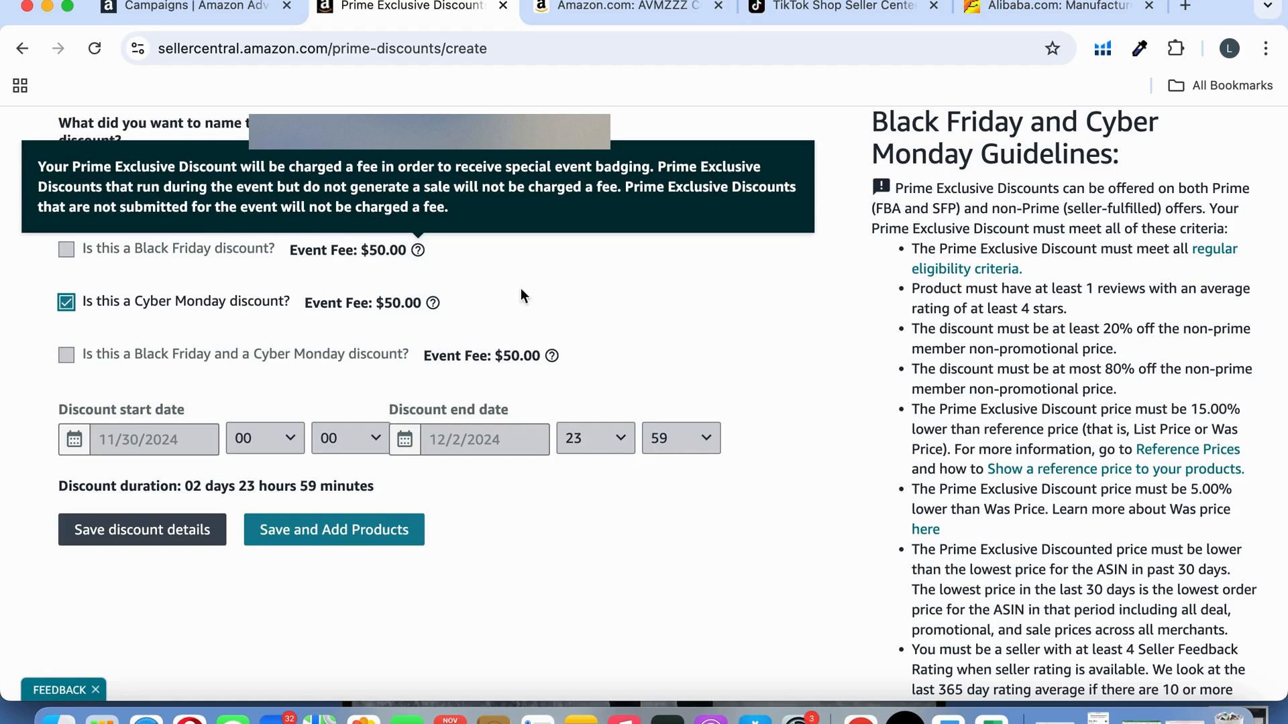
Mark the discount as a Black Friday discount instead of Cyber Monday, and save it to continue to adding products
{"action": "left_click", "coordinate": [66, 307]}
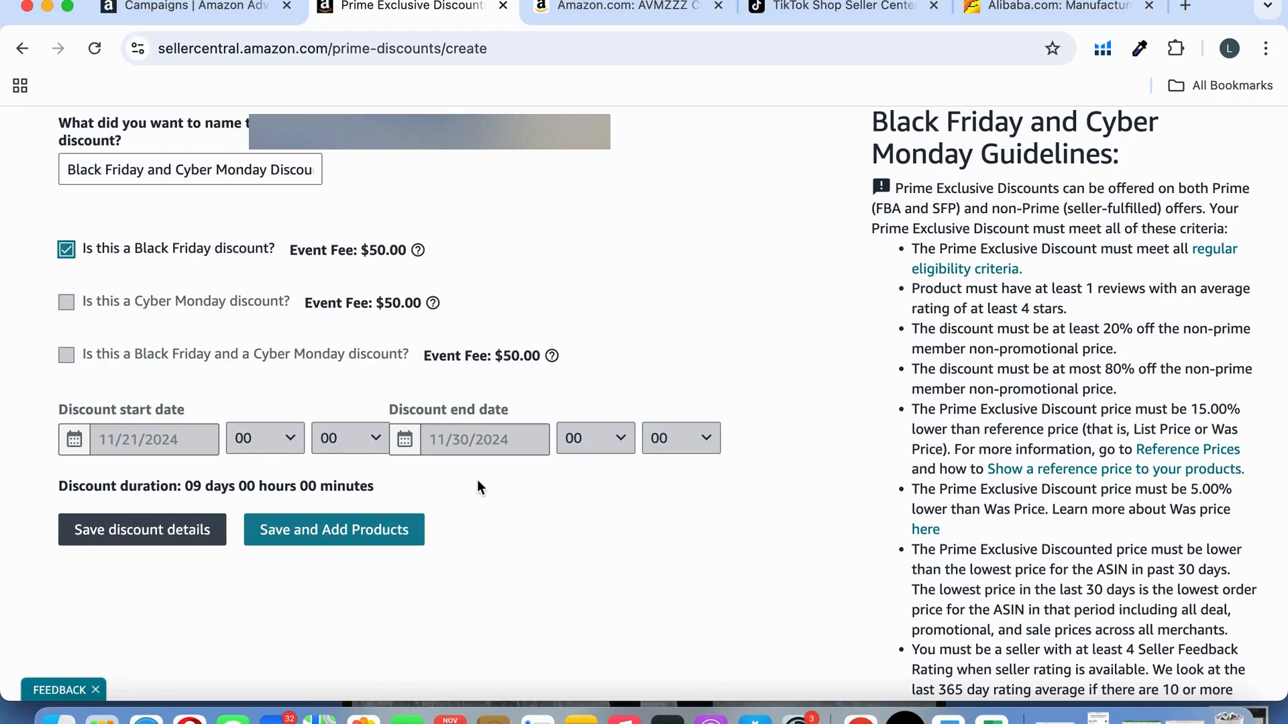
{"action": "left_click", "coordinate": [385, 530]}
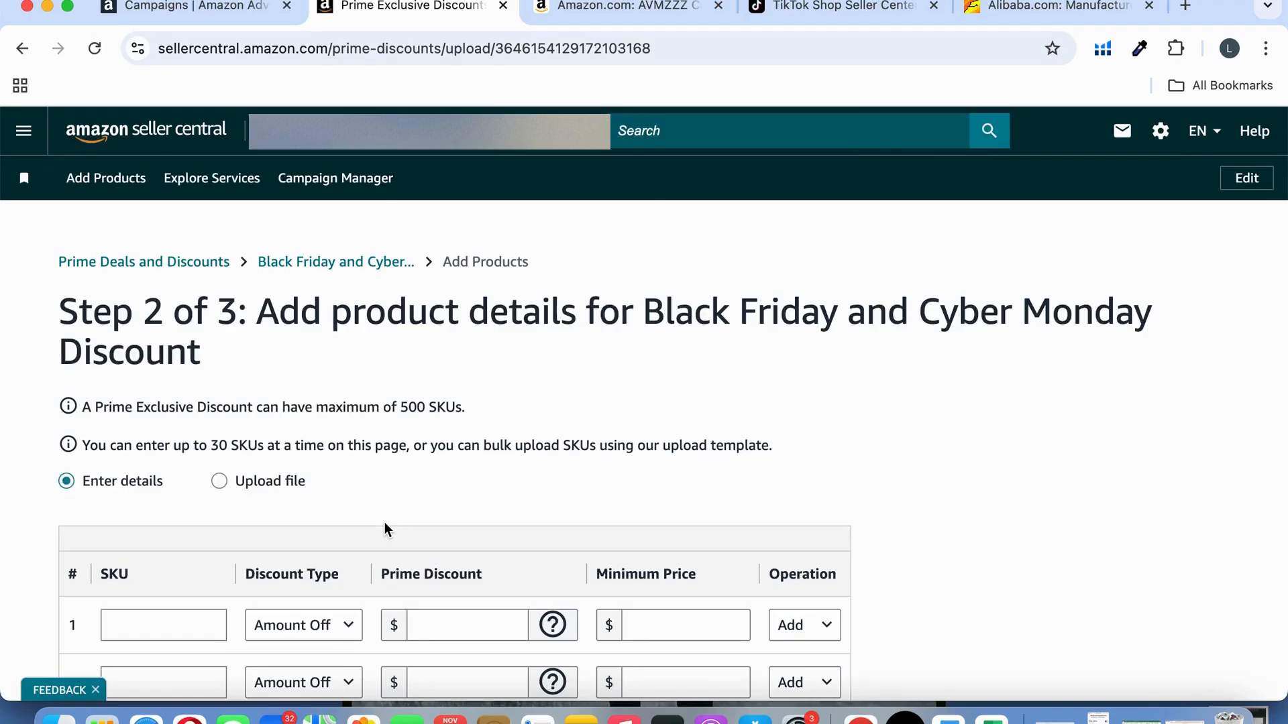
Set the first product row's discount type to Percentage Off with a Prime discount of 20%
{"action": "scroll", "coordinate": [386, 529], "scroll_direction": "down", "scroll_amount": 5}
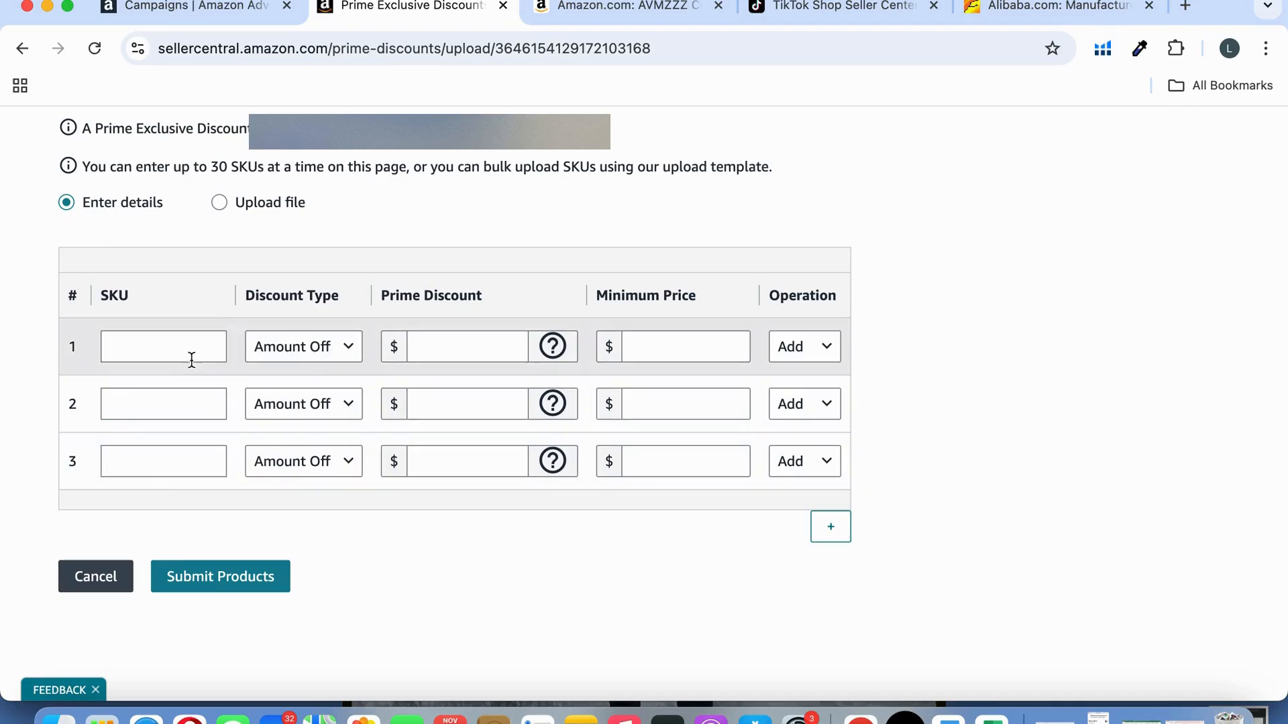
{"action": "left_click", "coordinate": [153, 346]}
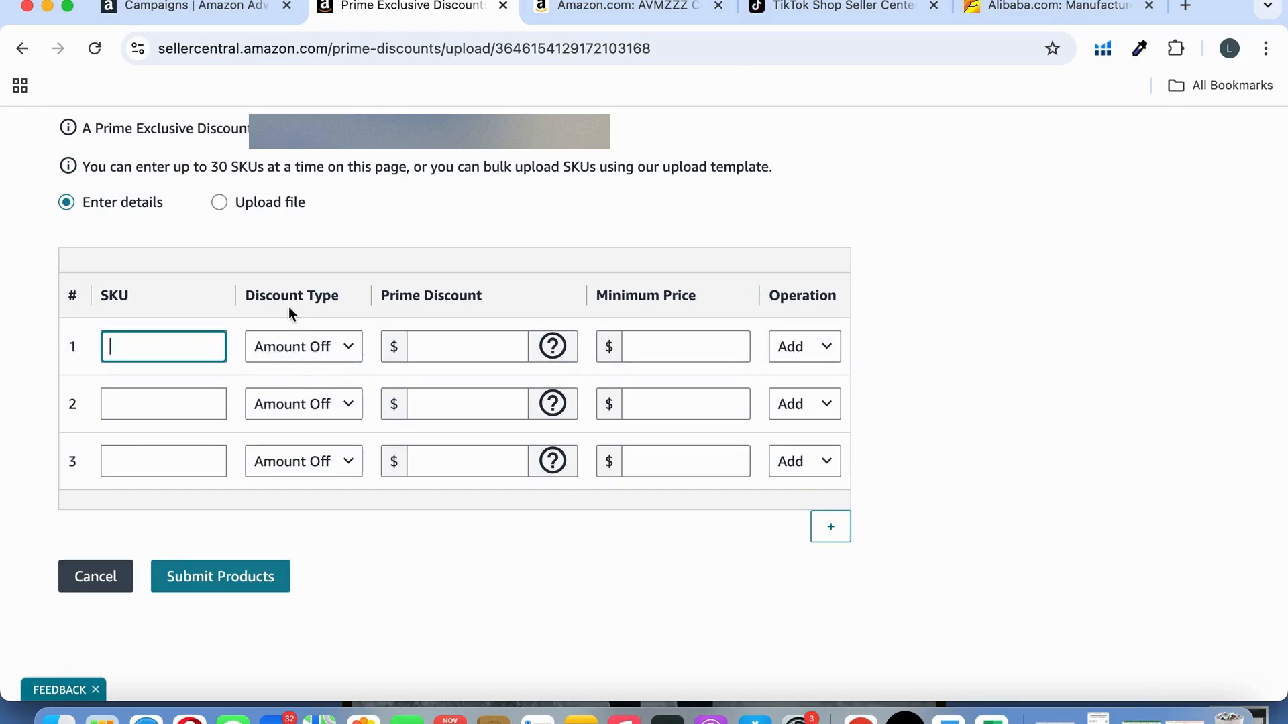
{"action": "left_click_drag", "start_coordinate": [265, 299], "coordinate": [340, 299]}
{"action": "left_click", "coordinate": [348, 349]}
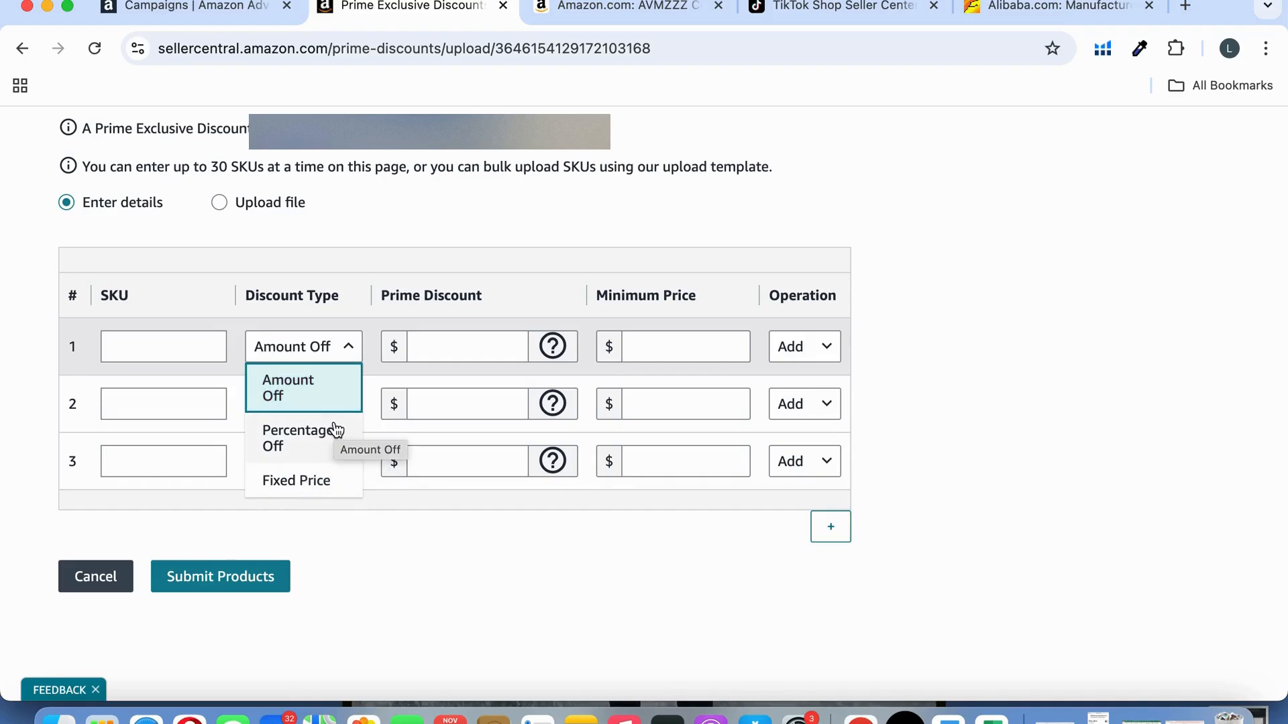
{"action": "left_click", "coordinate": [300, 440]}
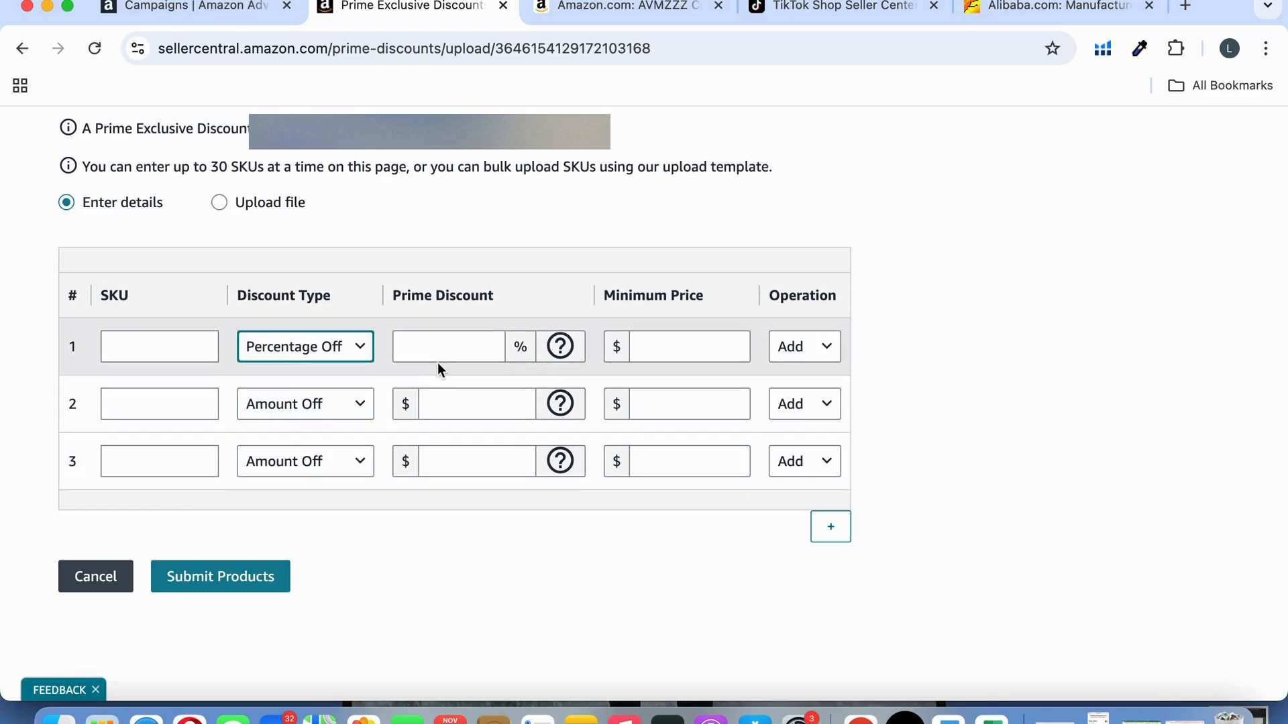
{"action": "left_click", "coordinate": [429, 338]}
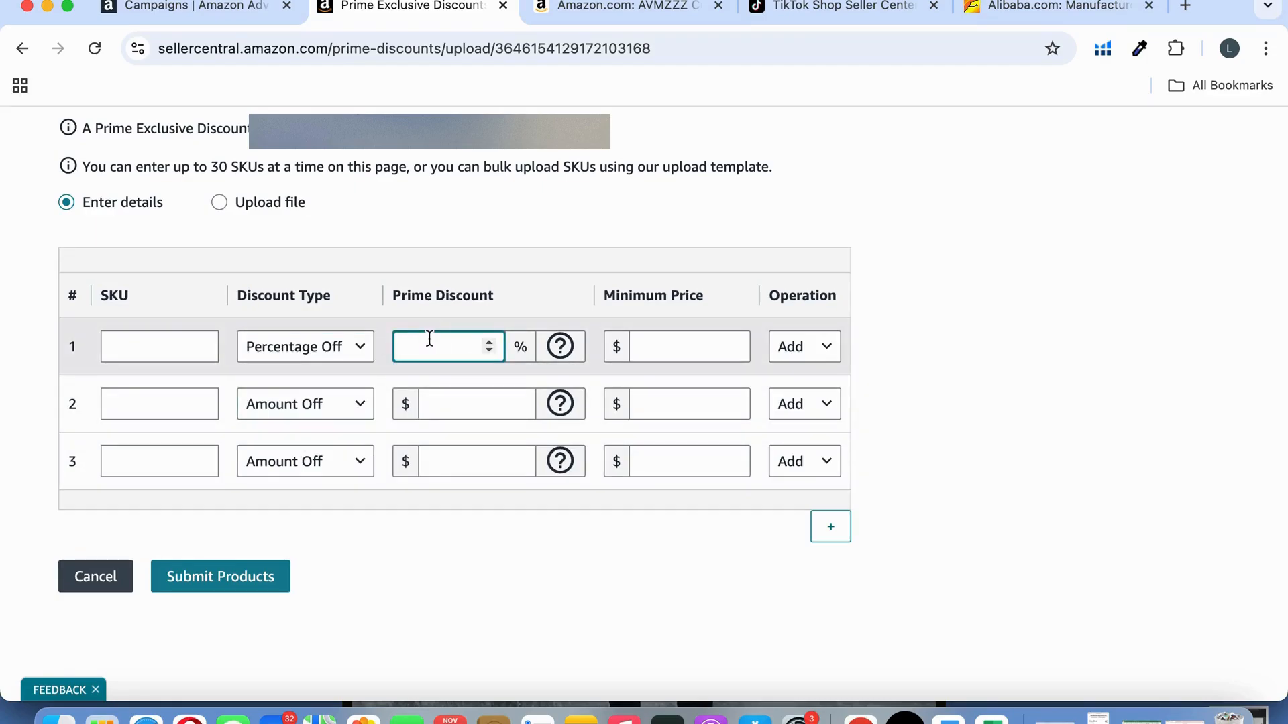
{"action": "scroll", "coordinate": [532, 259], "scroll_direction": "up", "scroll_amount": 2}
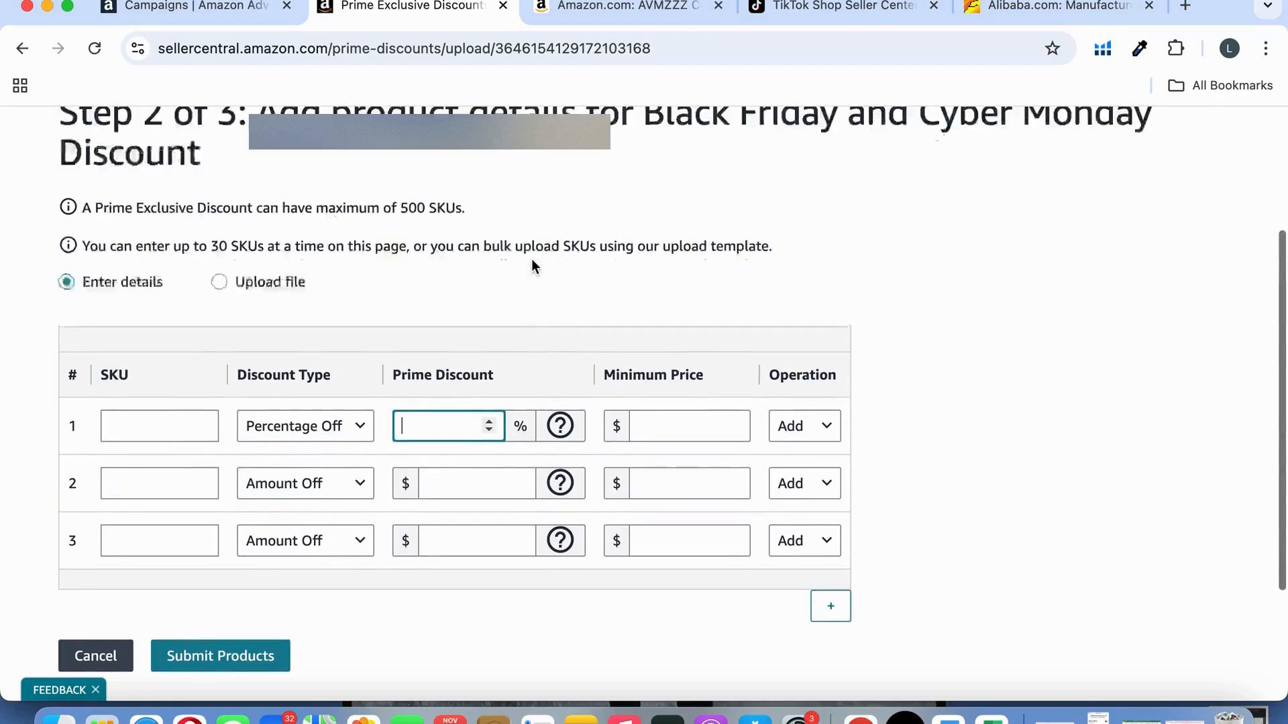
{"action": "scroll", "coordinate": [531, 258], "scroll_direction": "up", "scroll_amount": 3}
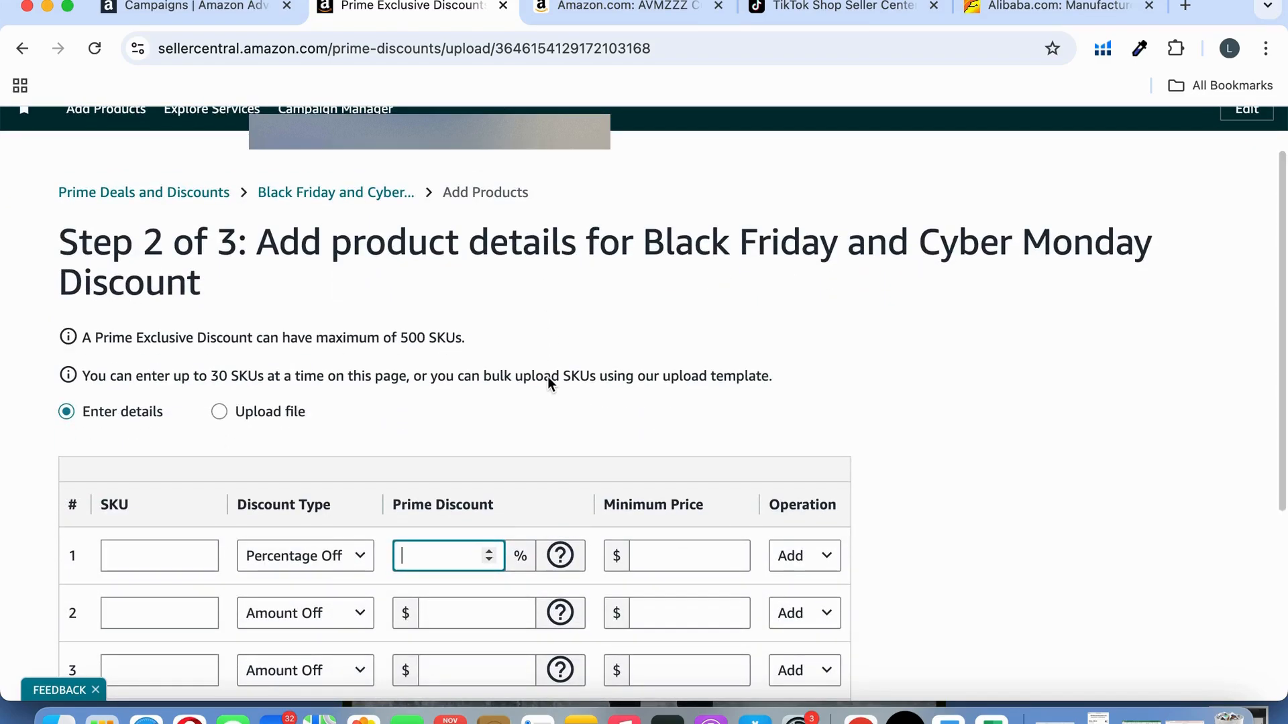
{"action": "scroll", "coordinate": [548, 376], "scroll_direction": "down", "scroll_amount": 2}
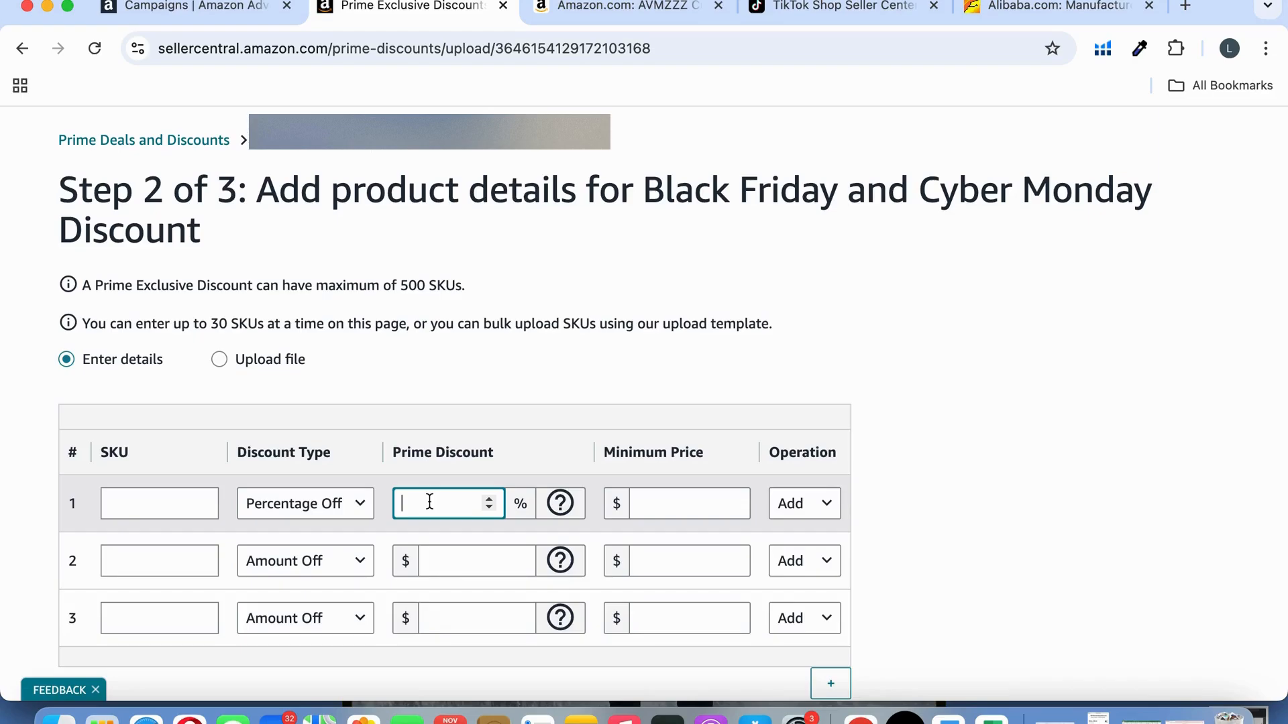
{"action": "type", "text": "20"}
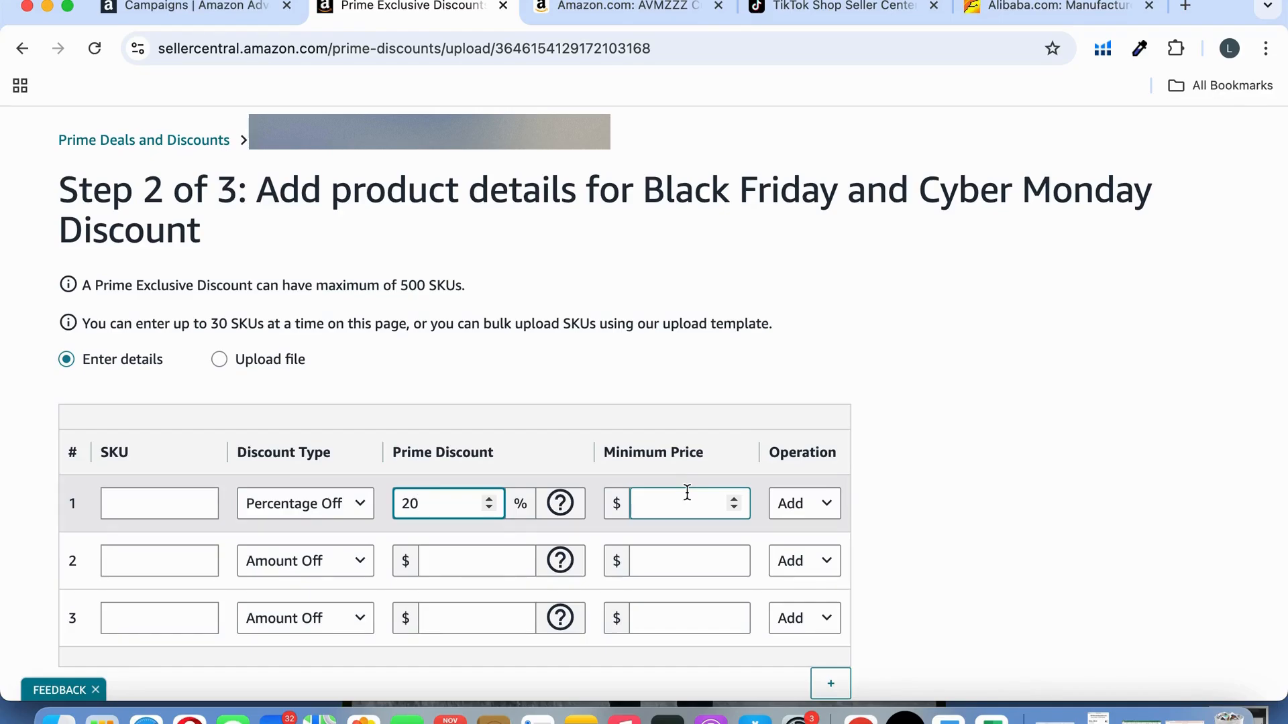
Switch the first product row's discount type to Amount Off, leaving its minimum price empty
{"action": "left_click", "coordinate": [668, 503]}
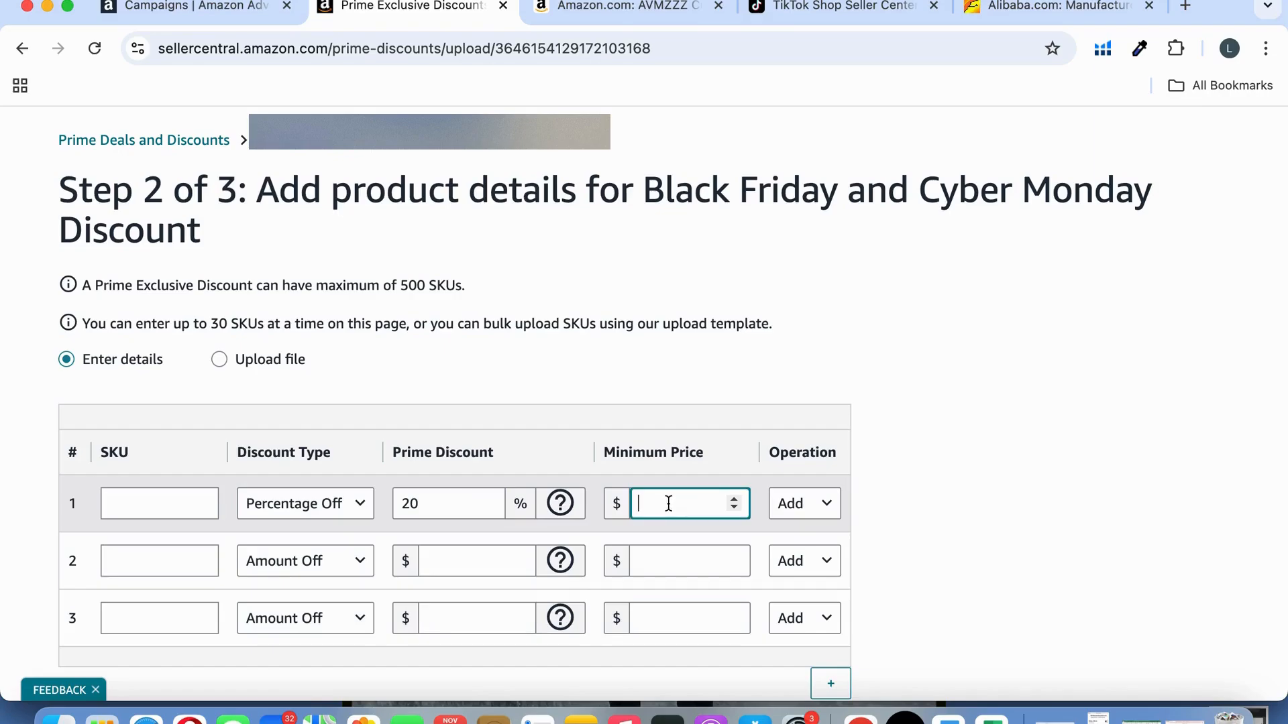
{"action": "triple_click", "coordinate": [652, 457]}
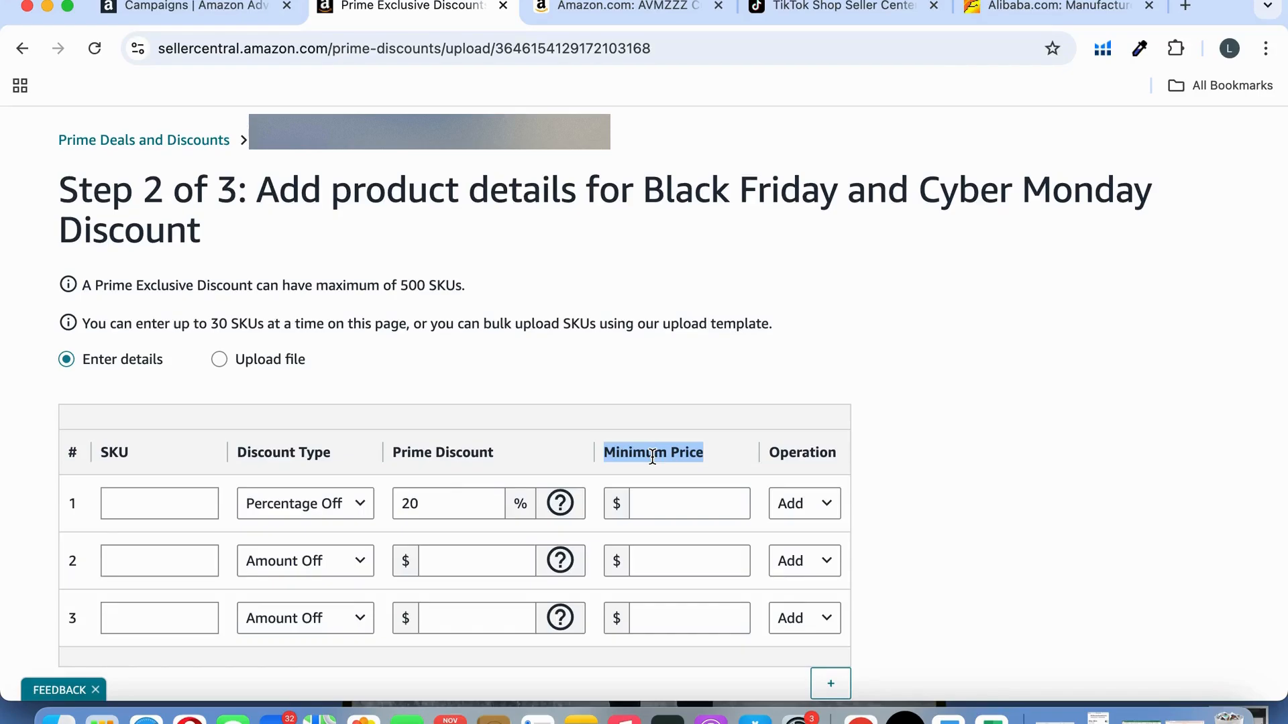
{"action": "left_click", "coordinate": [679, 497]}
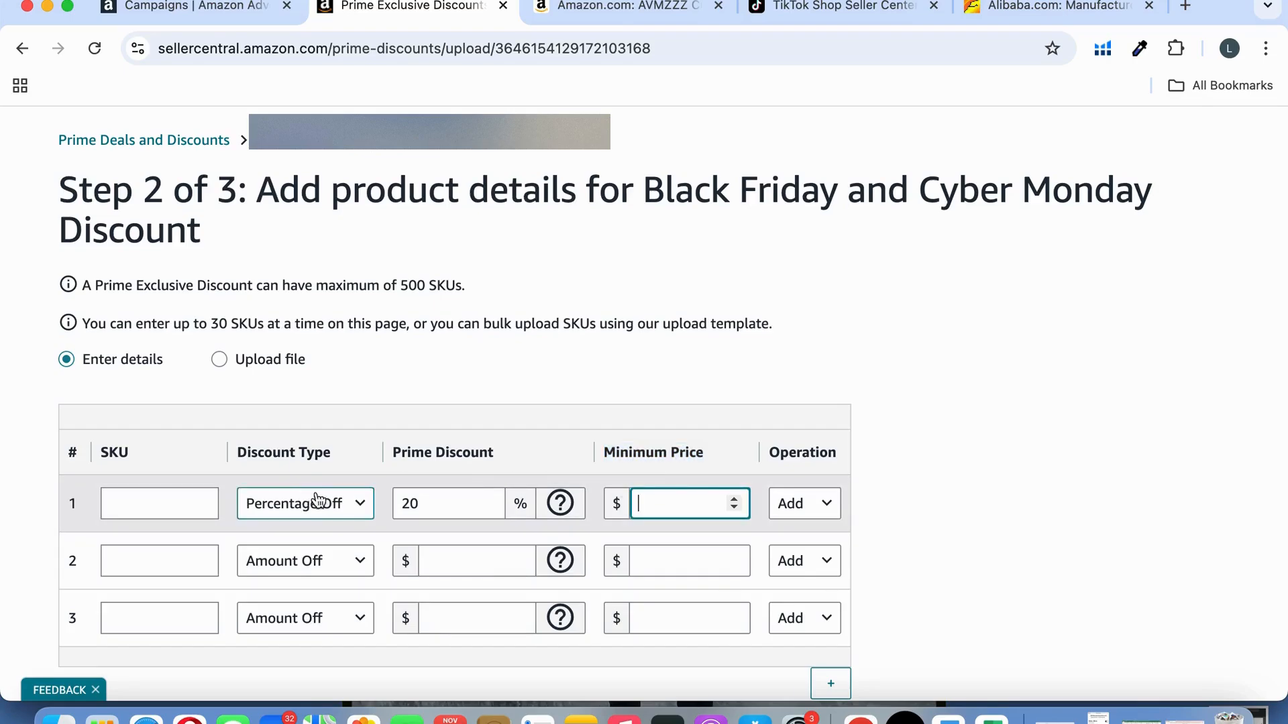
{"action": "left_click", "coordinate": [348, 507]}
{"action": "left_click", "coordinate": [308, 538]}
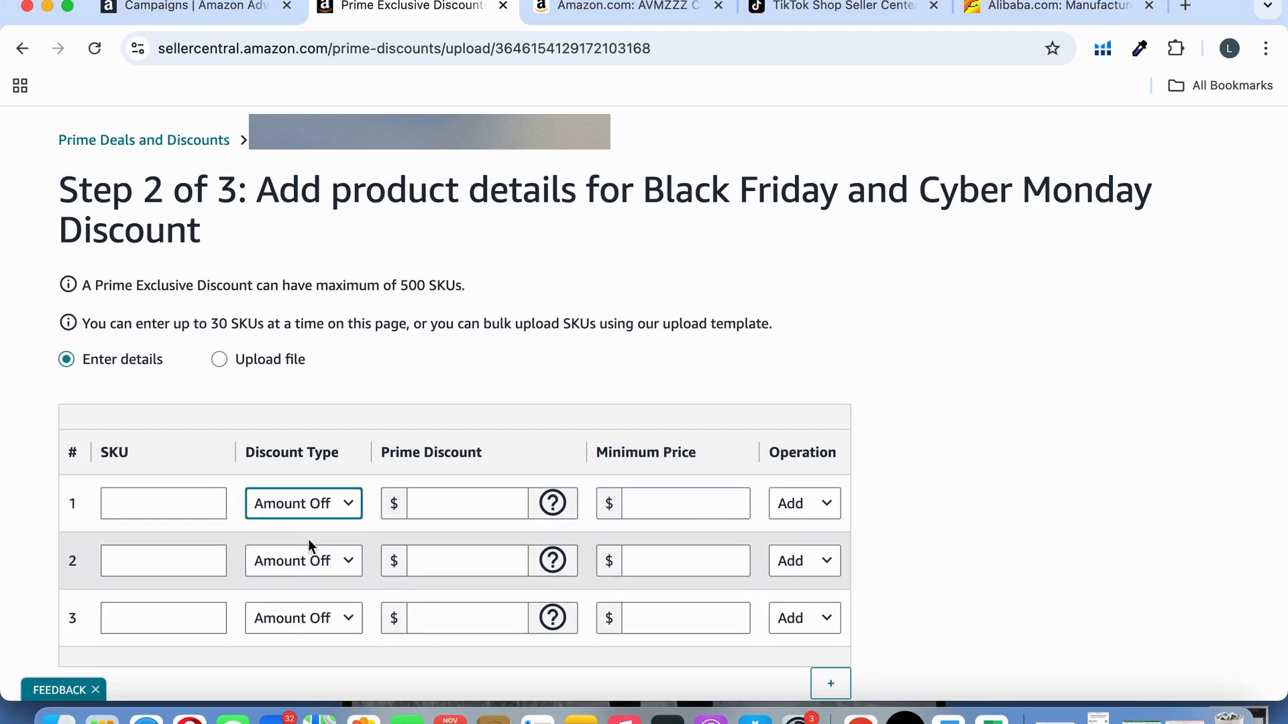
Set the first product row's Prime discount to an amount of $5
{"action": "left_click", "coordinate": [417, 506]}
{"action": "left_click", "coordinate": [446, 508]}
{"action": "type", "text": "5"}
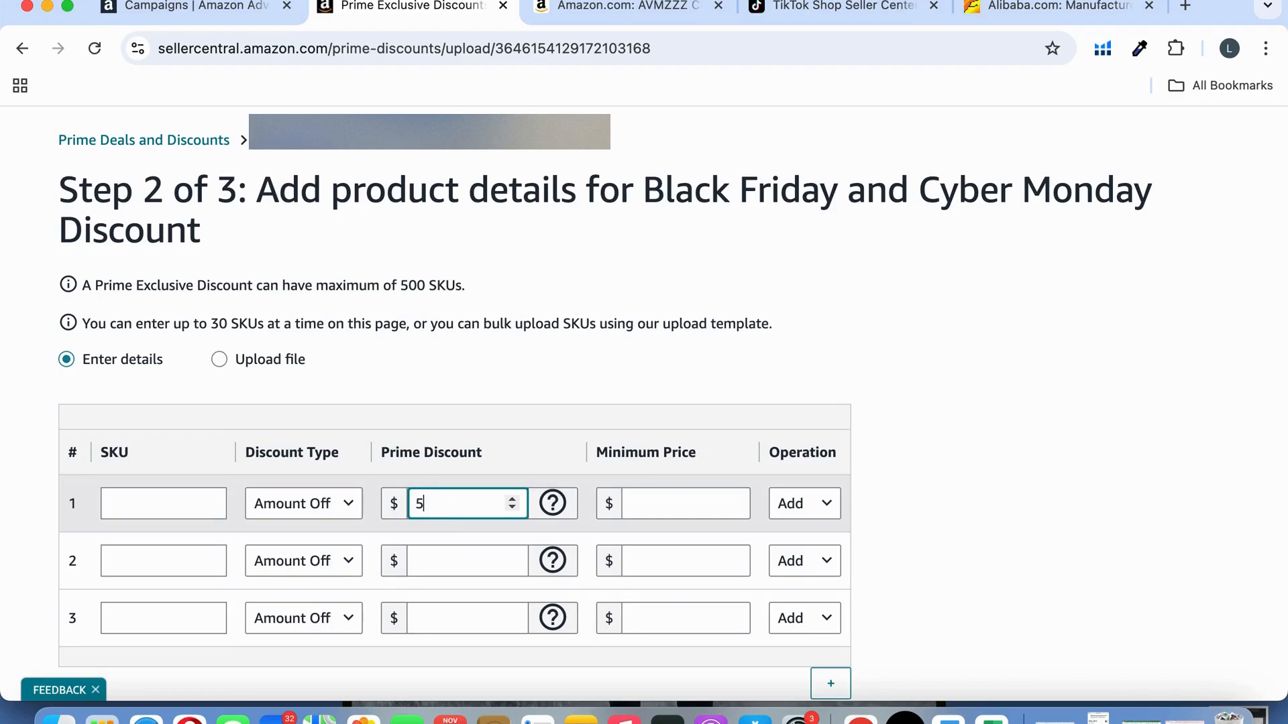
Try minimum prices of $20 and $25 for the first product row, and settle on $15
{"action": "left_click", "coordinate": [655, 507]}
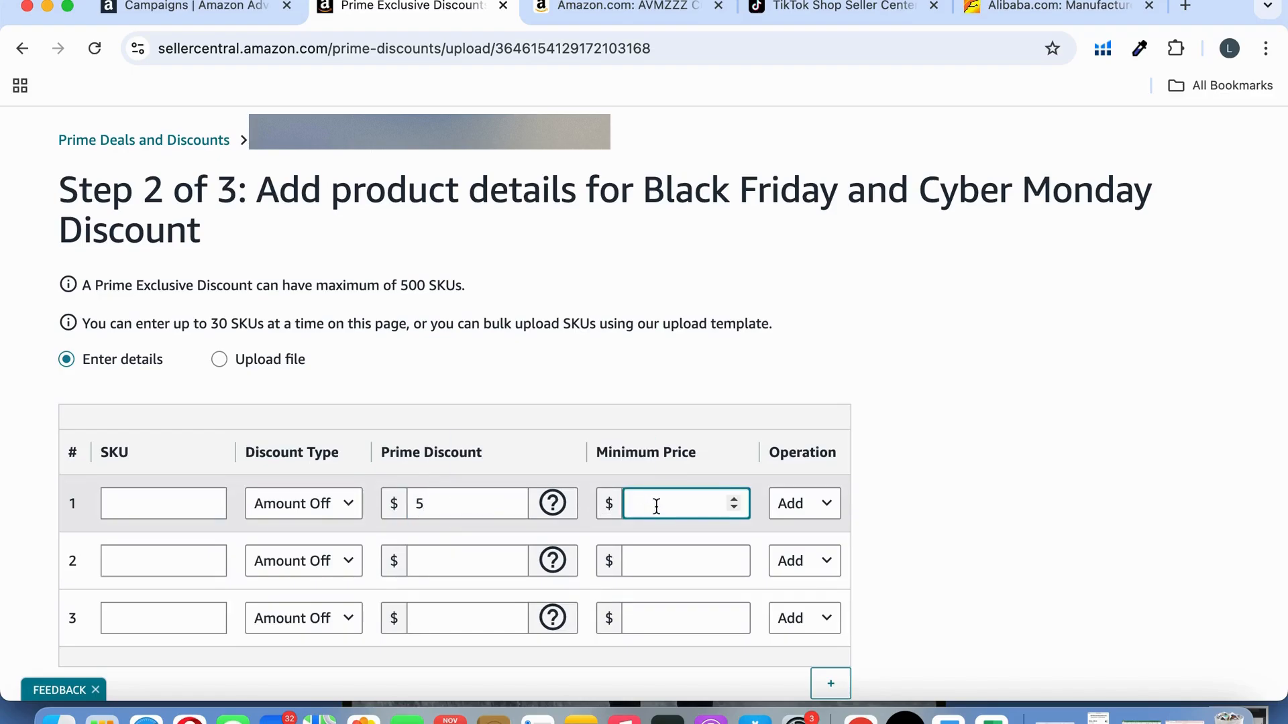
{"action": "type", "text": "20"}
{"action": "key", "text": "BackSpace"}
{"action": "key", "text": "BackSpace"}
{"action": "type", "text": "25"}
{"action": "key", "text": "BackSpace"}
{"action": "key", "text": "BackSpace"}
{"action": "type", "text": "15"}
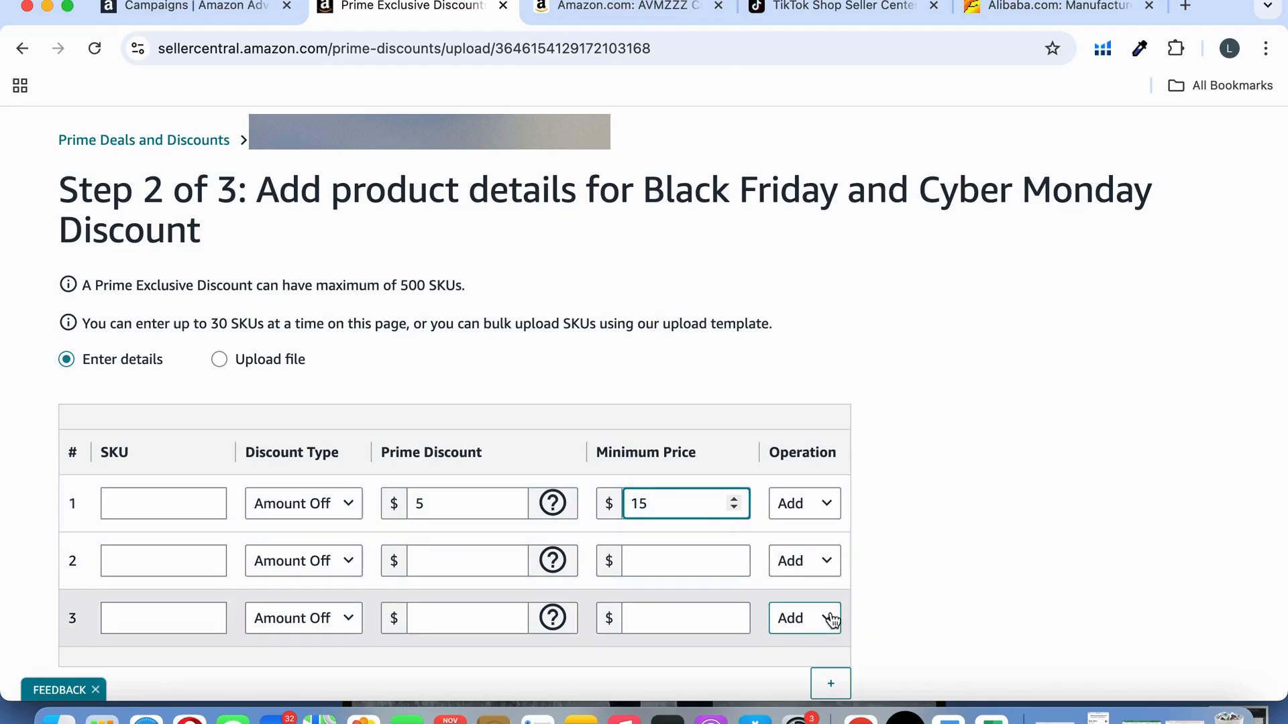
Review the operation choices for the first product row and select Add
{"action": "scroll", "coordinate": [698, 551], "scroll_direction": "down", "scroll_amount": 2}
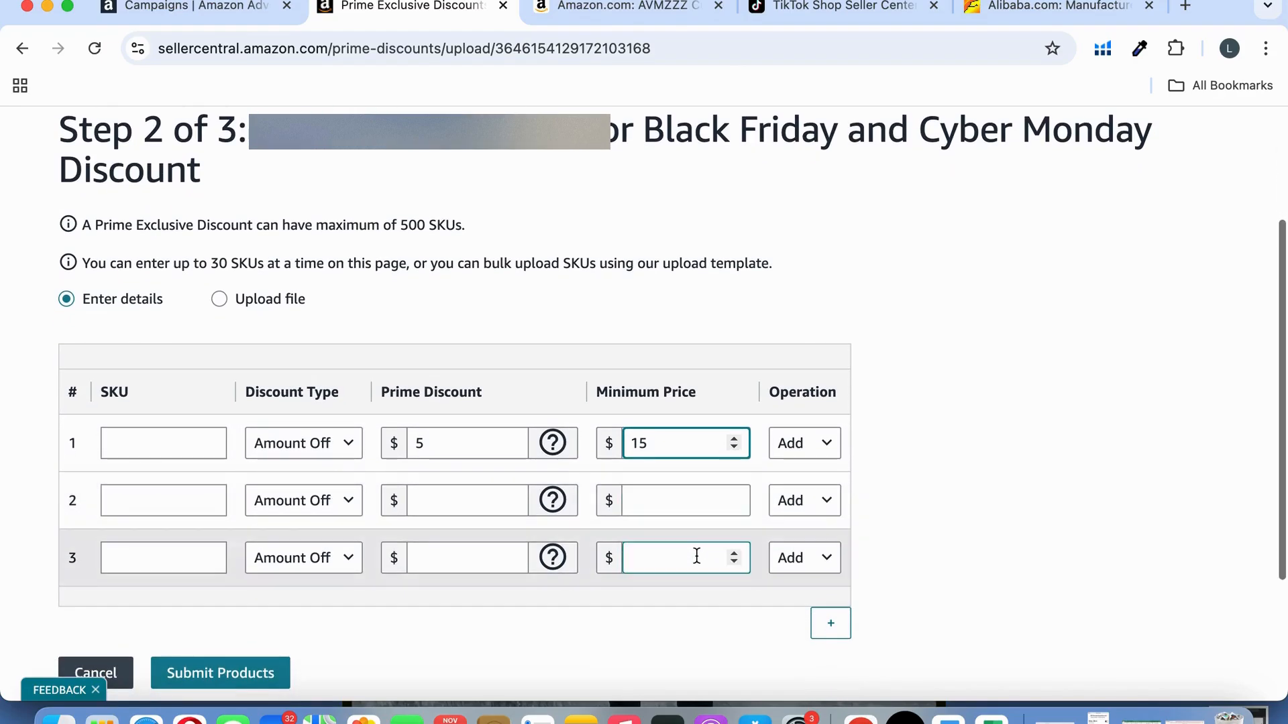
{"action": "scroll", "coordinate": [696, 556], "scroll_direction": "down", "scroll_amount": 1}
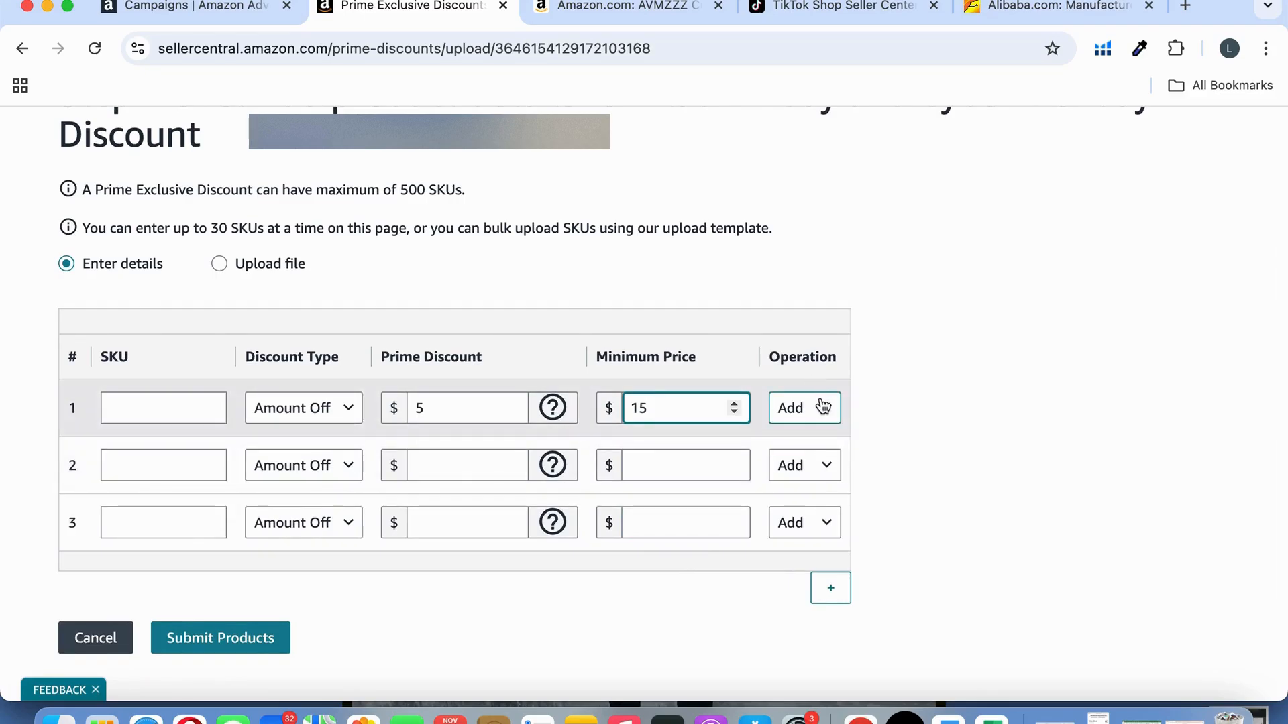
{"action": "left_click", "coordinate": [824, 408]}
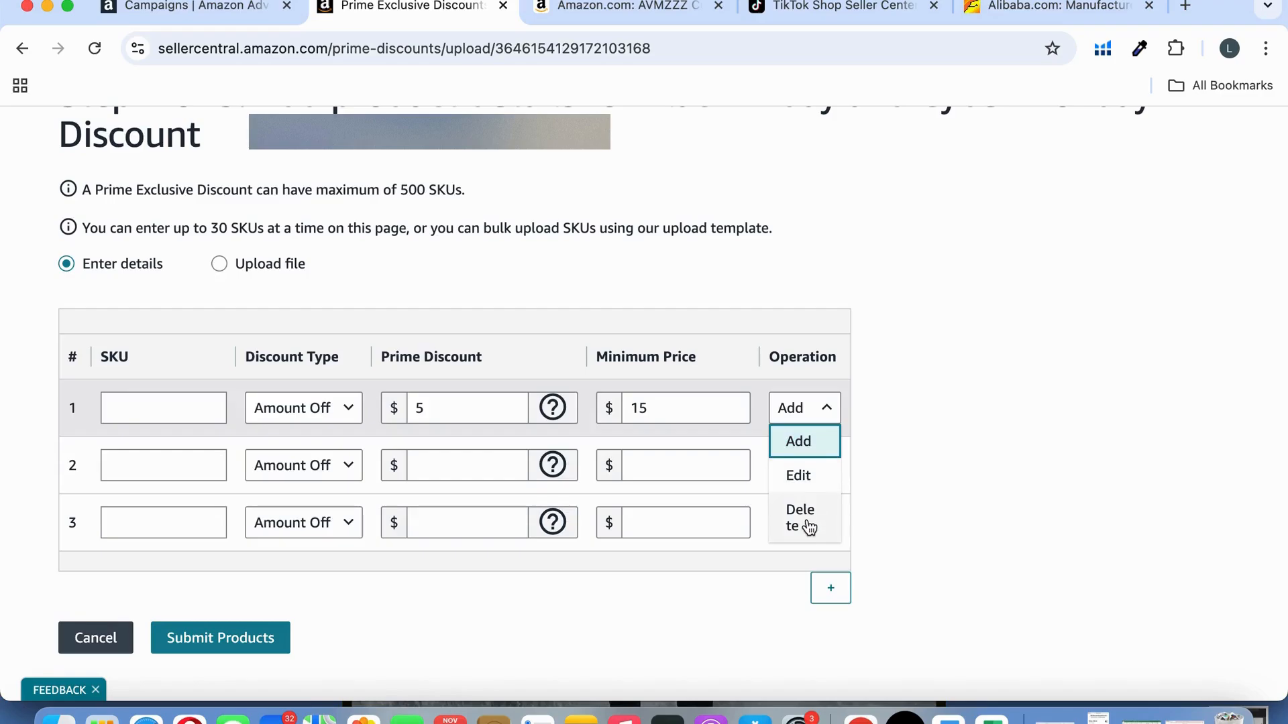
{"action": "left_click", "coordinate": [806, 445]}
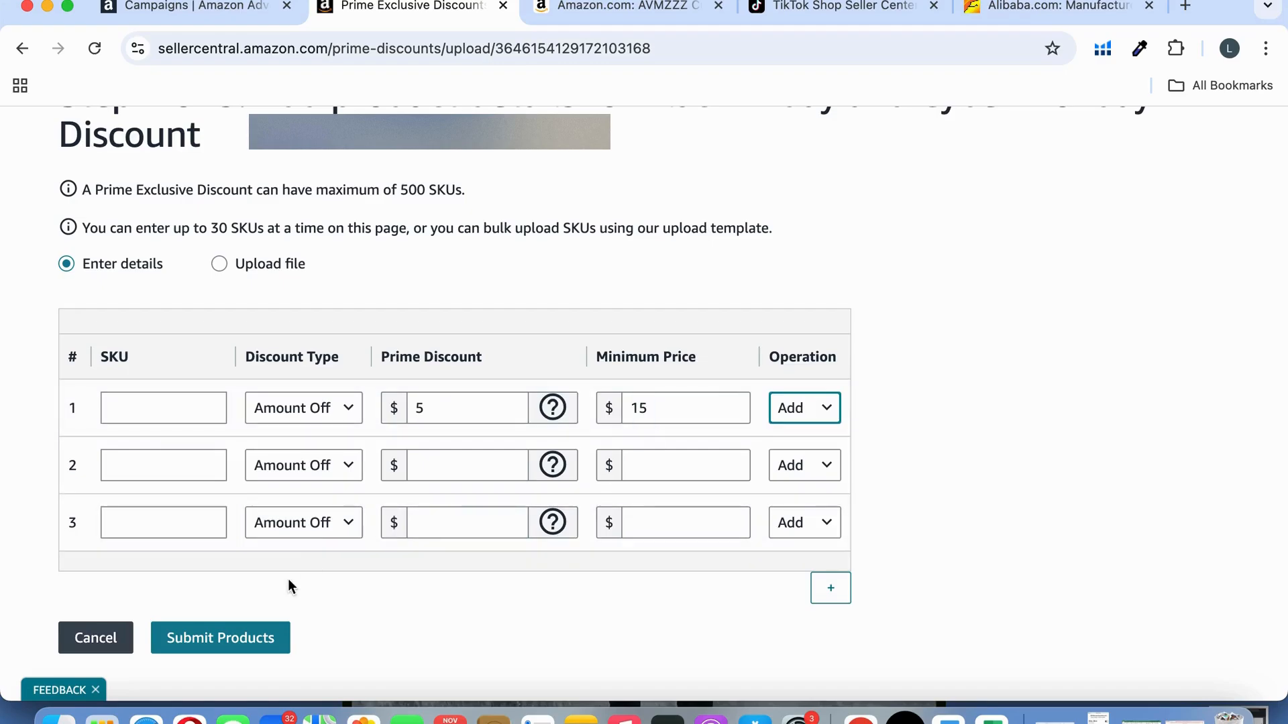
Cancel the product details entry and confirm discarding the entered data
{"action": "scroll", "coordinate": [258, 645], "scroll_direction": "up", "scroll_amount": 1}
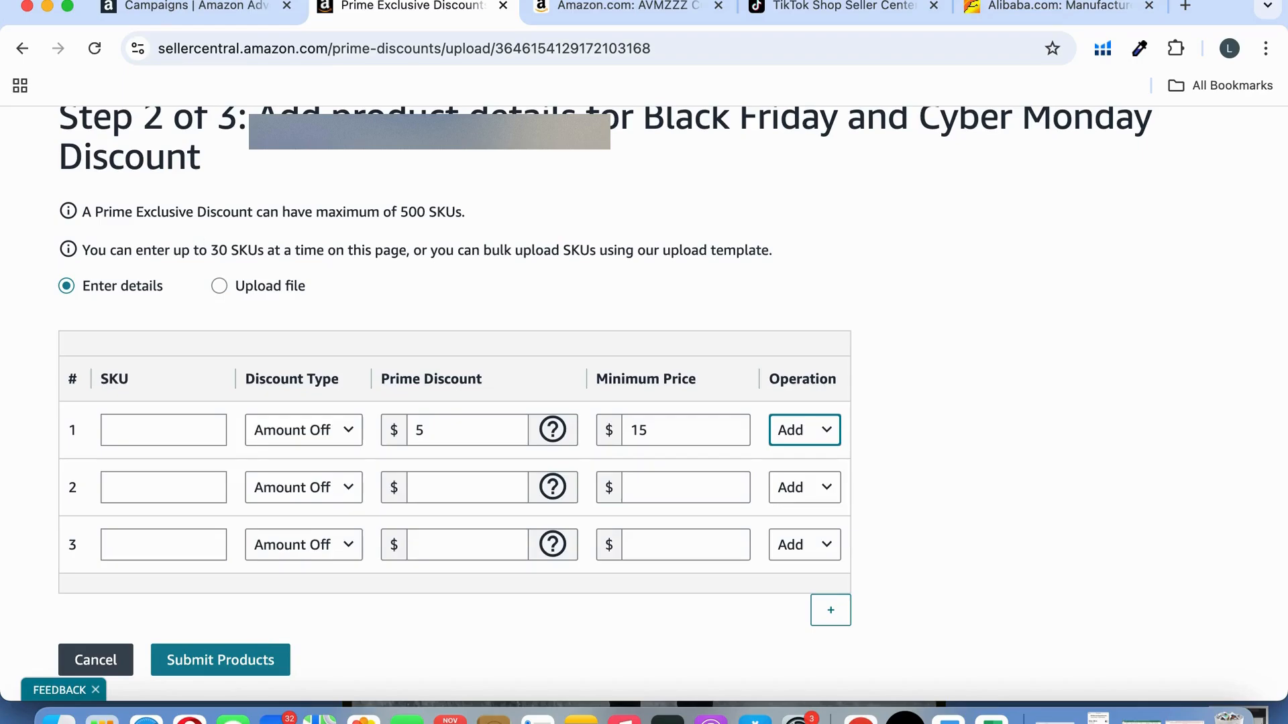
{"action": "scroll", "coordinate": [170, 185], "scroll_direction": "up", "scroll_amount": 5}
{"action": "scroll", "coordinate": [171, 185], "scroll_direction": "down", "scroll_amount": 10}
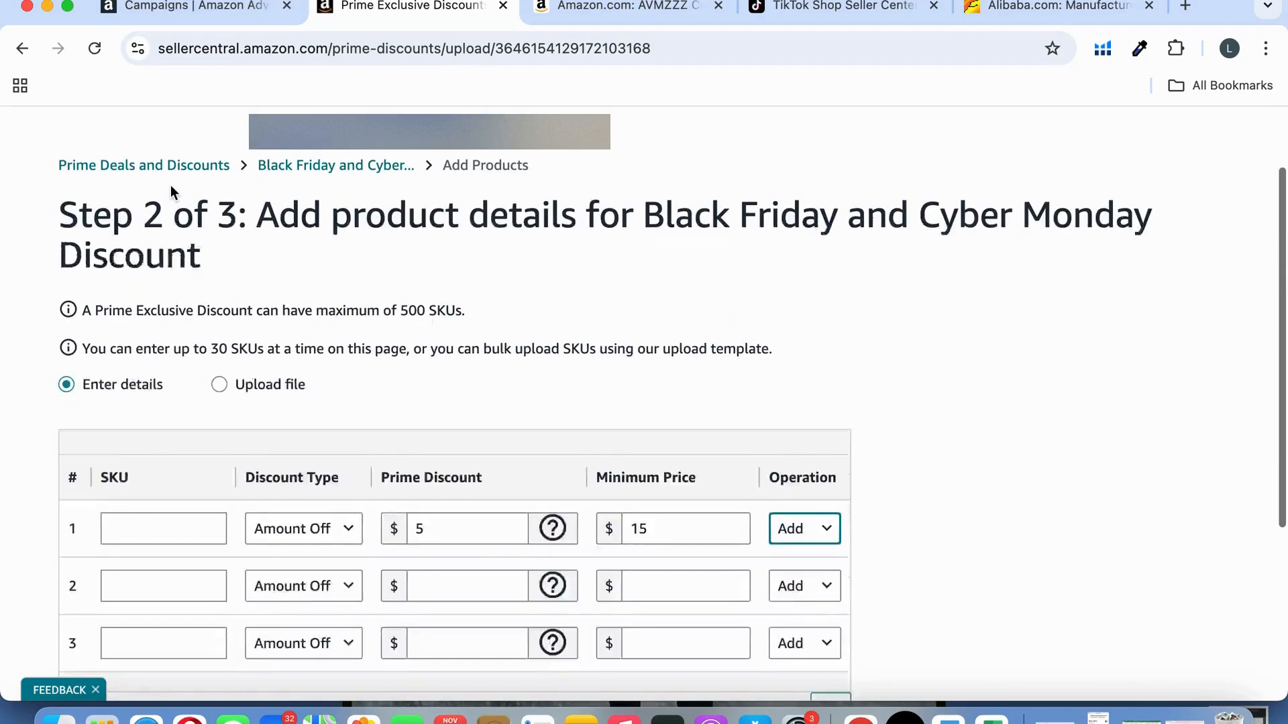
{"action": "left_click", "coordinate": [103, 470]}
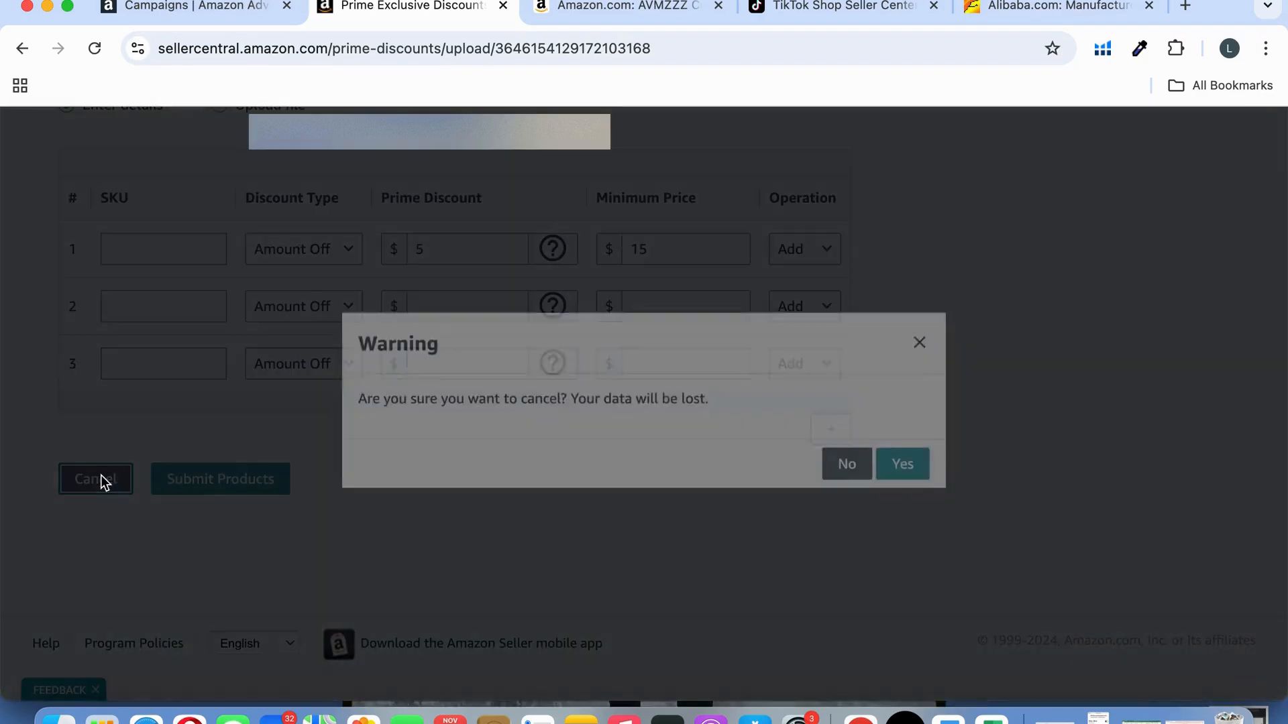
{"action": "left_click", "coordinate": [918, 470]}
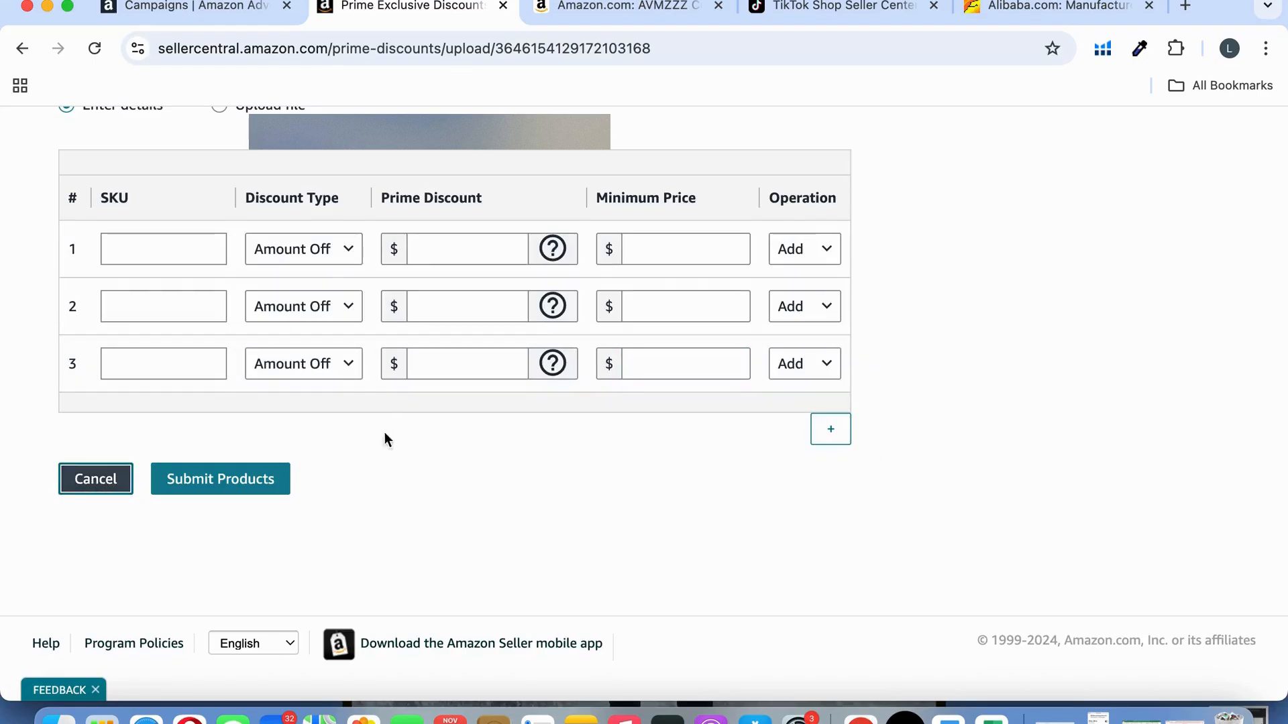
Go back to the Prime Exclusive Discounts overview and look through the list of existing discounts
{"action": "scroll", "coordinate": [614, 404], "scroll_direction": "up", "scroll_amount": 5}
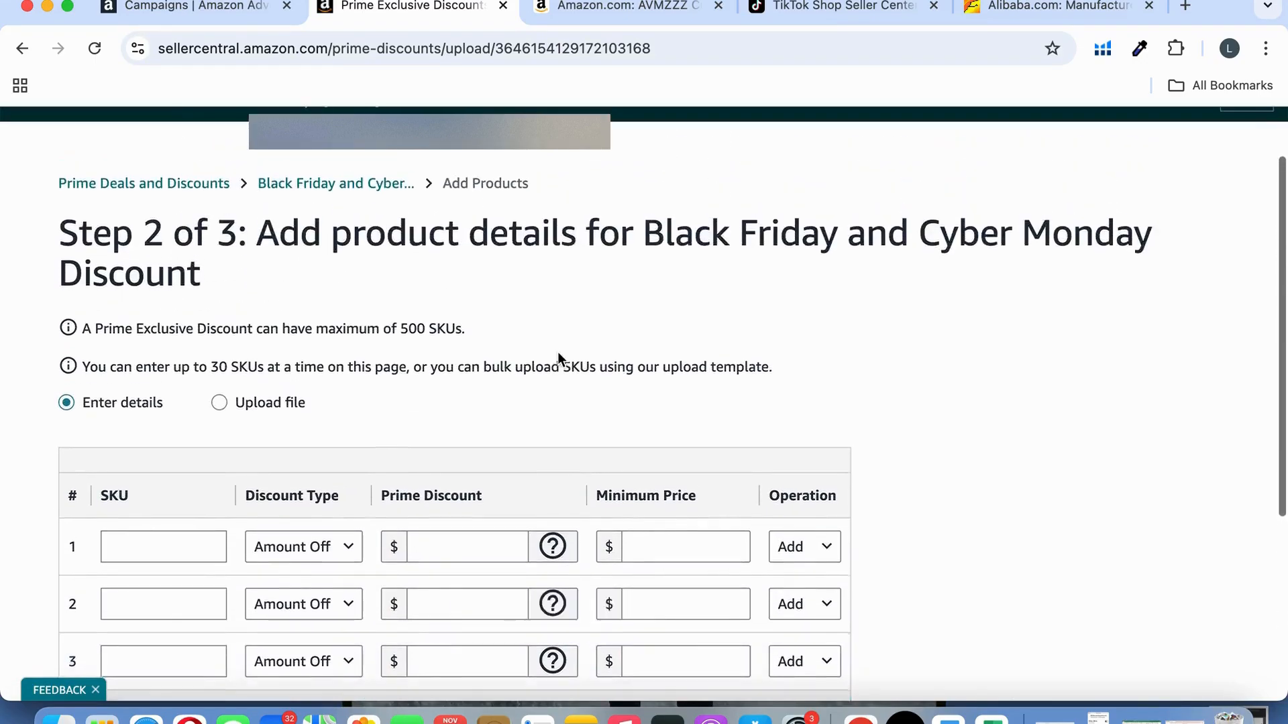
{"action": "scroll", "coordinate": [557, 351], "scroll_direction": "down", "scroll_amount": 3}
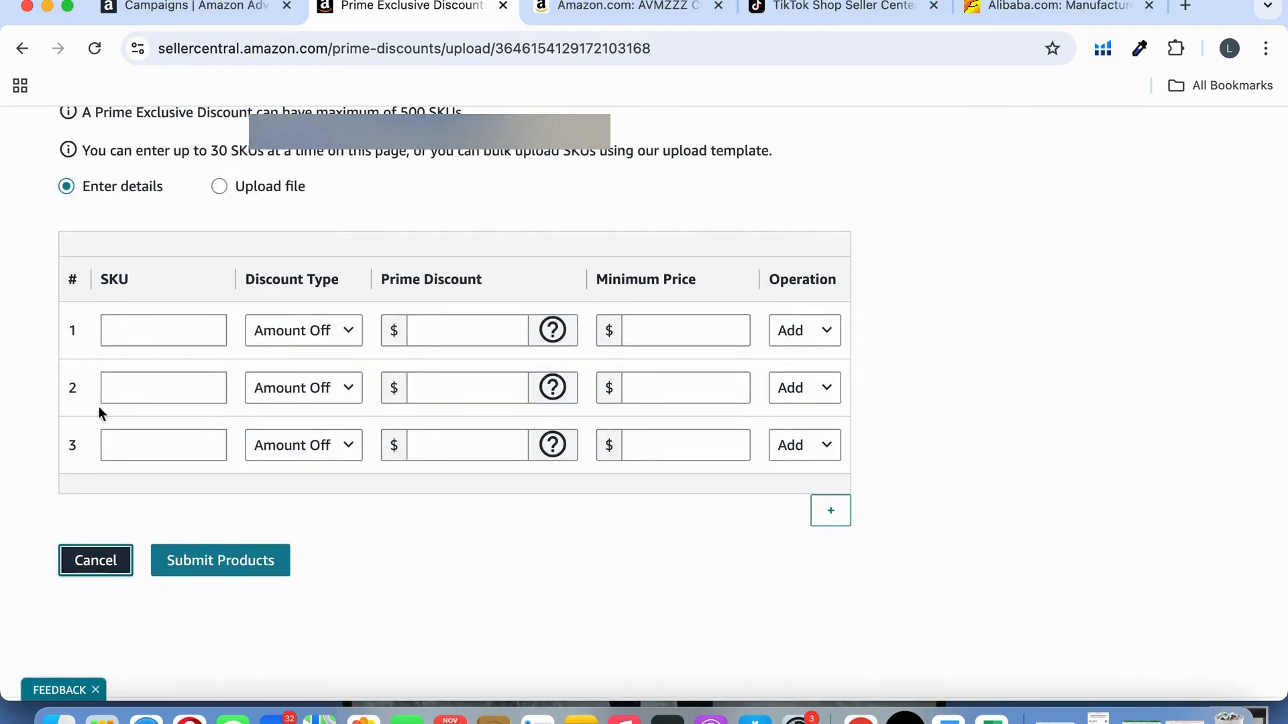
{"action": "scroll", "coordinate": [101, 403], "scroll_direction": "up", "scroll_amount": 5}
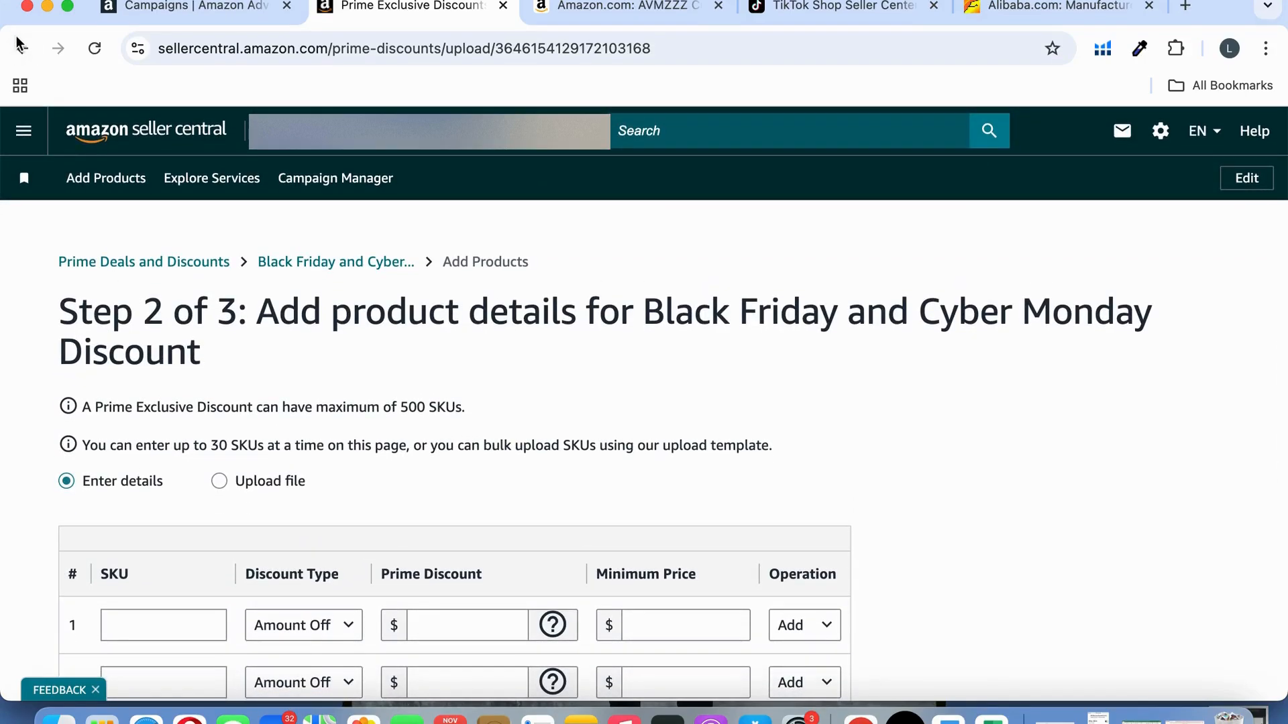
{"action": "left_click", "coordinate": [19, 44]}
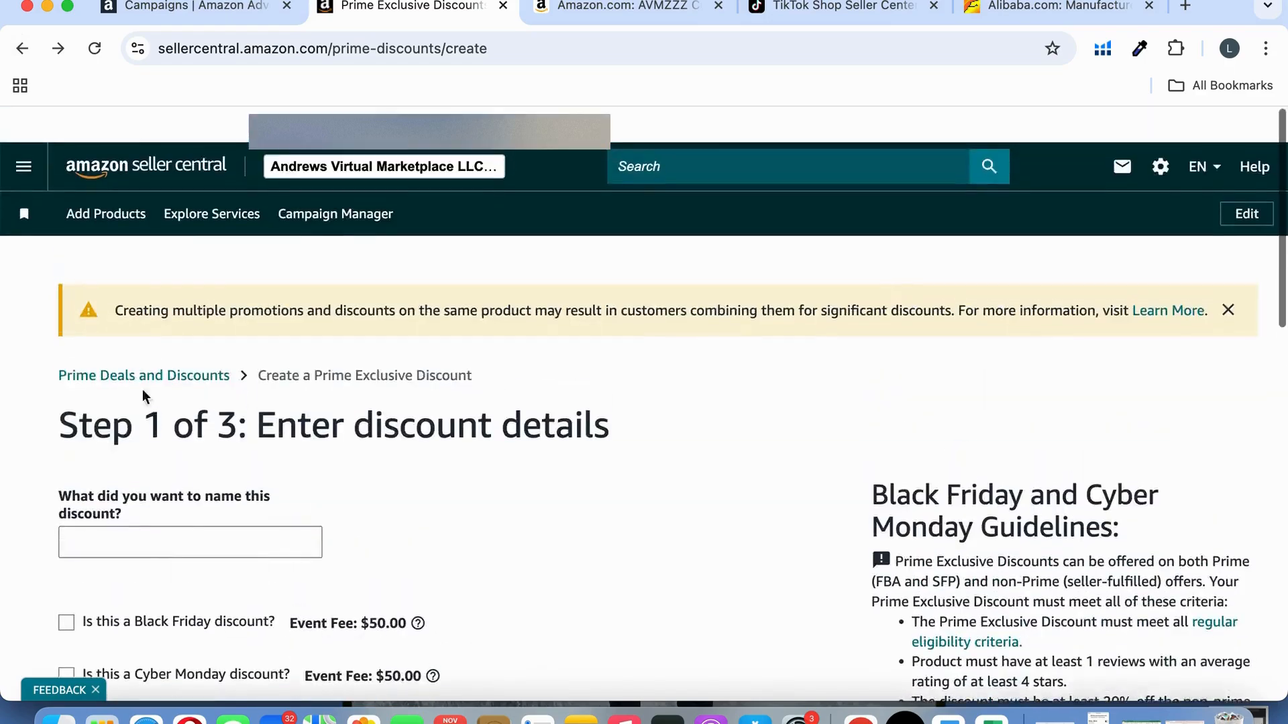
{"action": "left_click", "coordinate": [20, 51]}
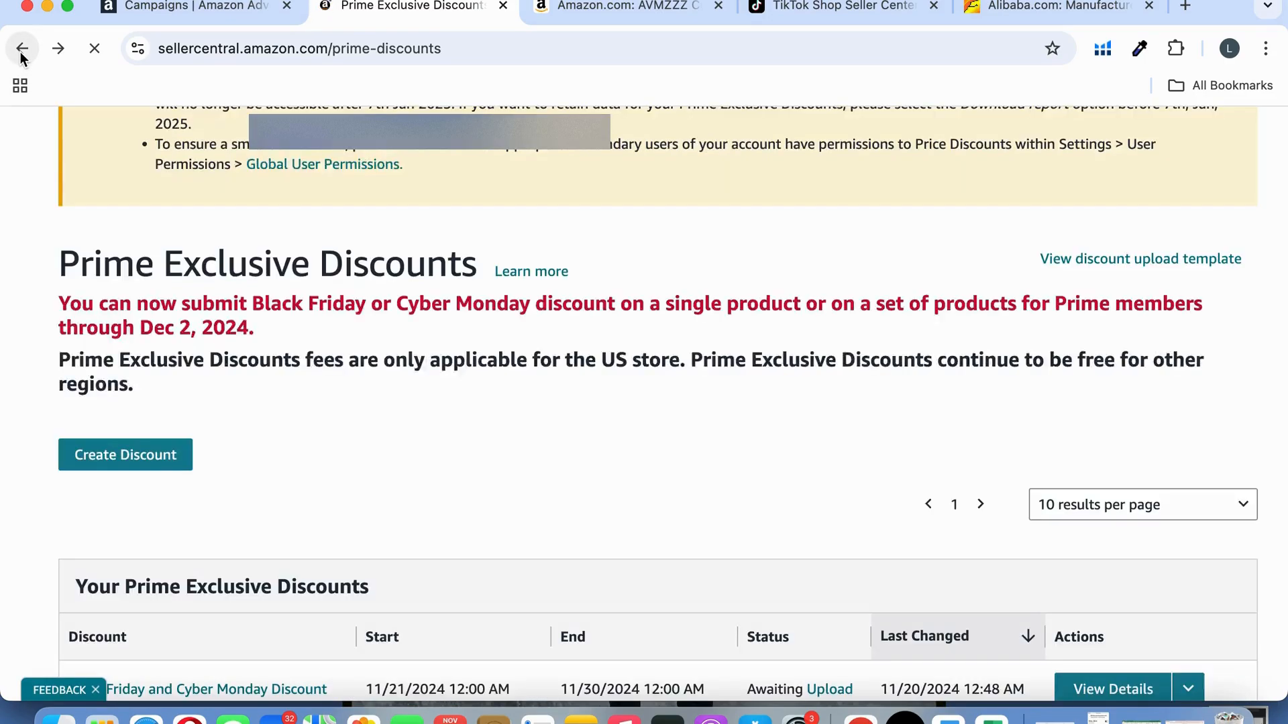
{"action": "scroll", "coordinate": [188, 440], "scroll_direction": "down", "scroll_amount": 3}
{"action": "scroll", "coordinate": [189, 440], "scroll_direction": "down", "scroll_amount": 5}
{"action": "scroll", "coordinate": [190, 442], "scroll_direction": "up", "scroll_amount": 3}
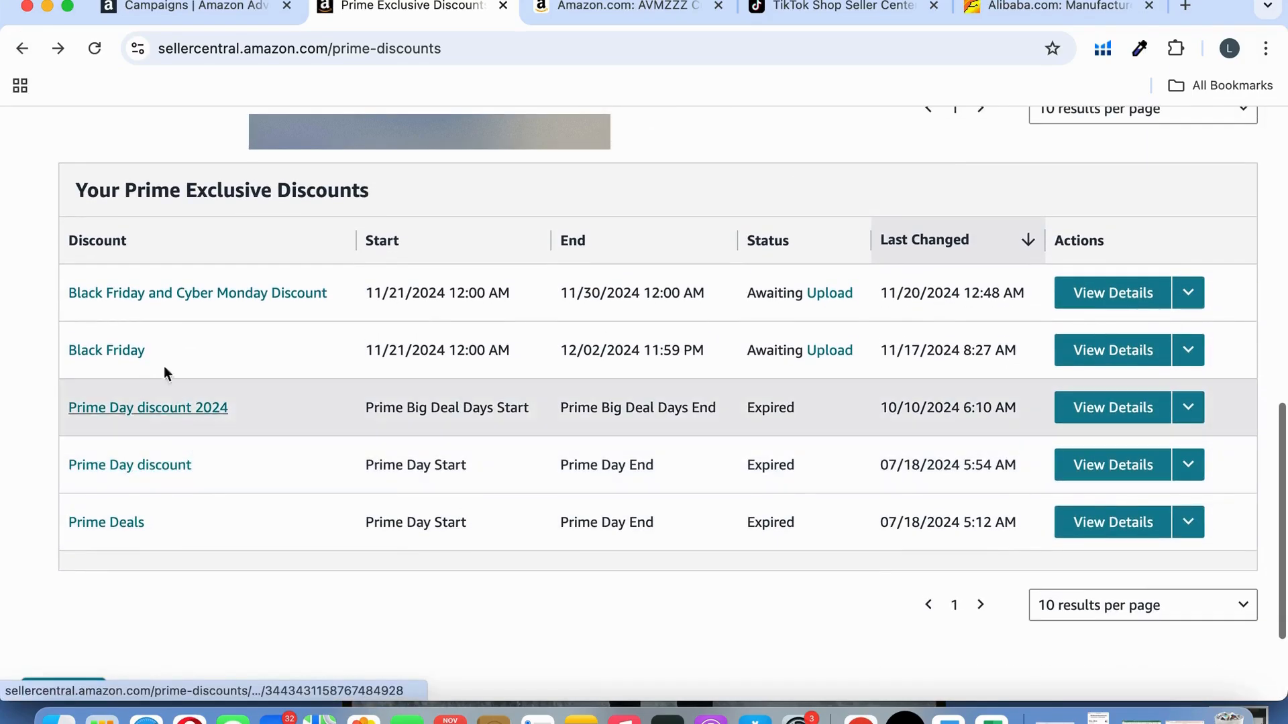